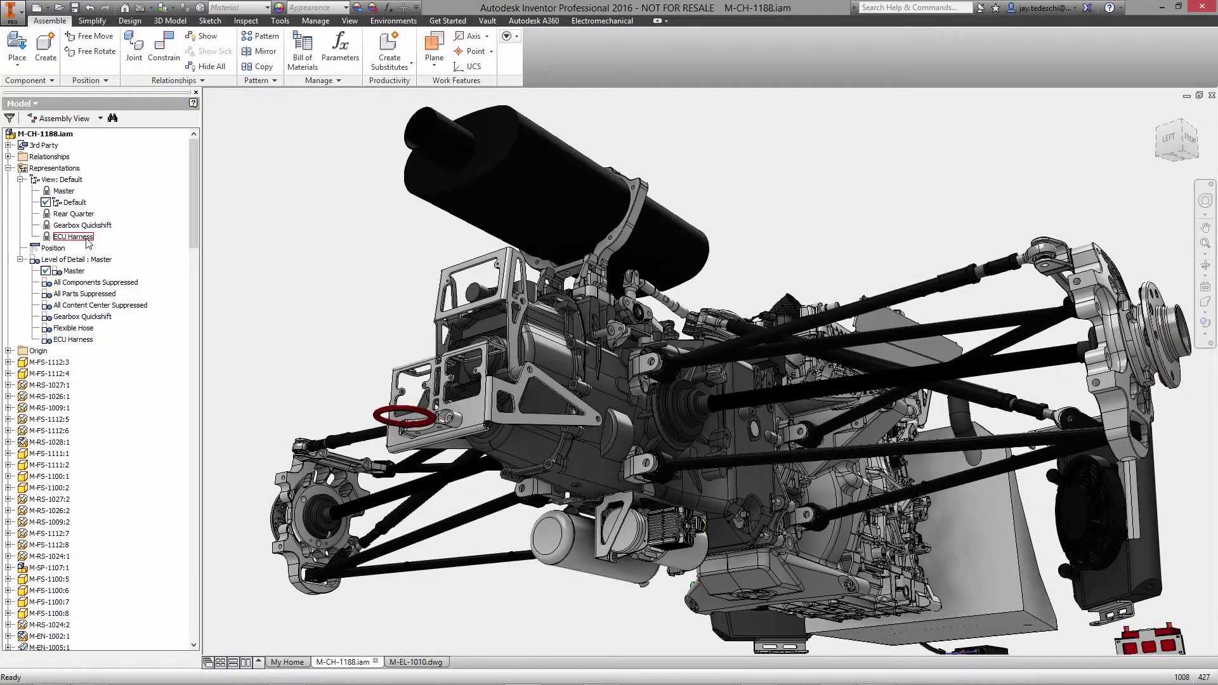
Activate the engine assembly's ECU Harness view representation.
{"action": "right_click", "coordinate": [87, 245]}
{"action": "left_click", "coordinate": [119, 274]}
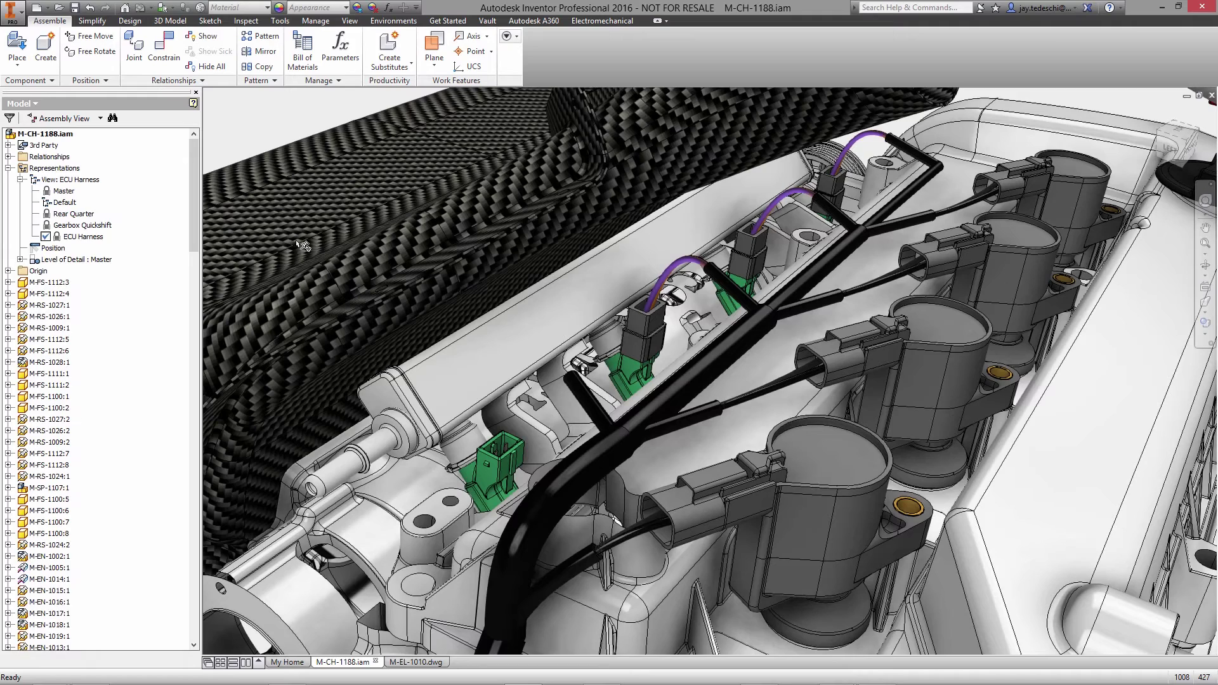
Create the electromechanical link file, then expand the electrical system's connectors in Location View.
{"action": "left_click", "coordinate": [602, 20]}
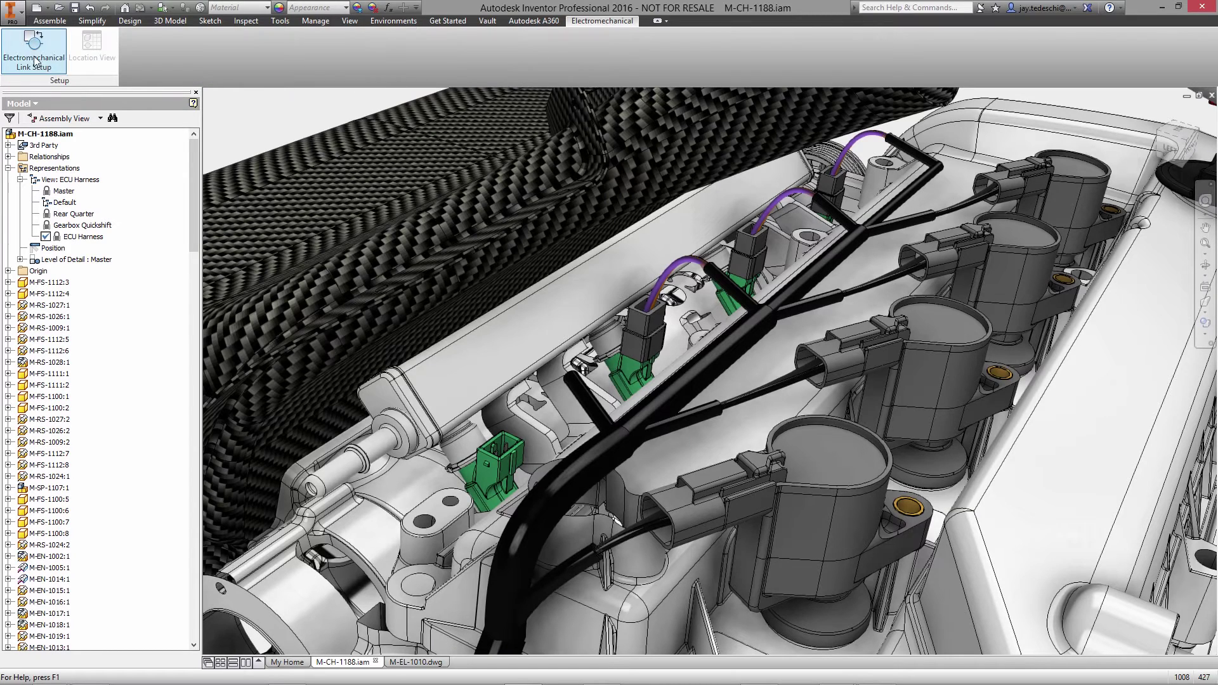
{"action": "left_click", "coordinate": [33, 46]}
{"action": "left_click", "coordinate": [453, 137]}
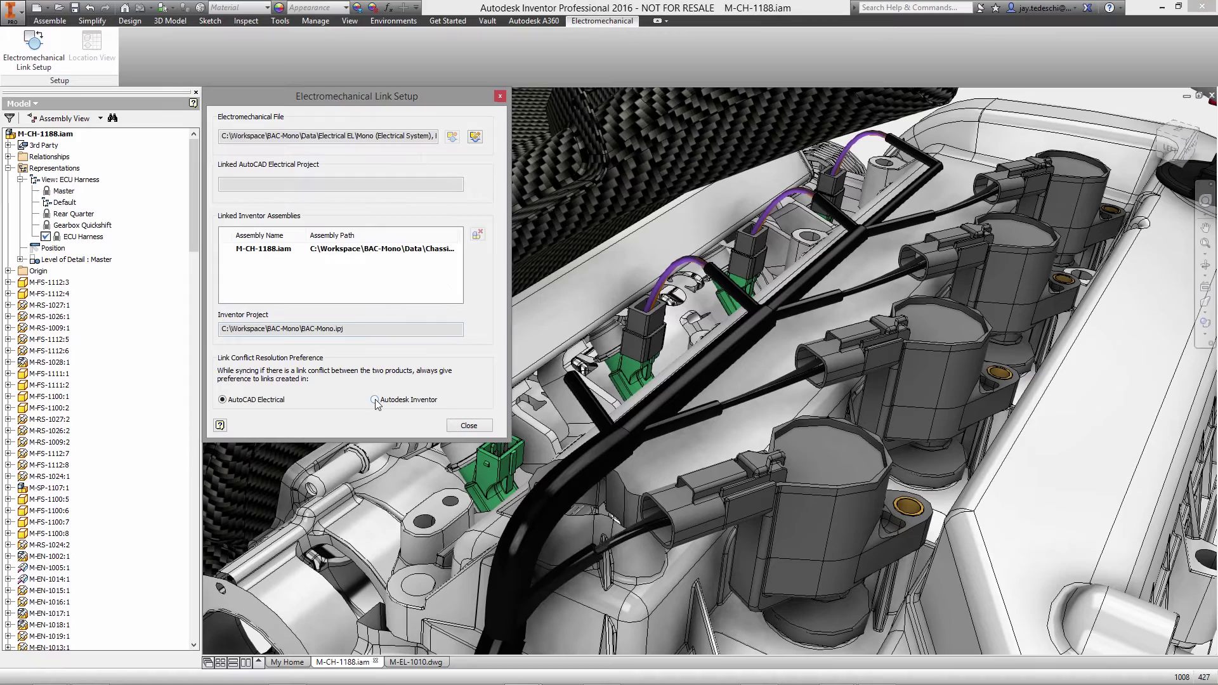
{"action": "left_click", "coordinate": [473, 426]}
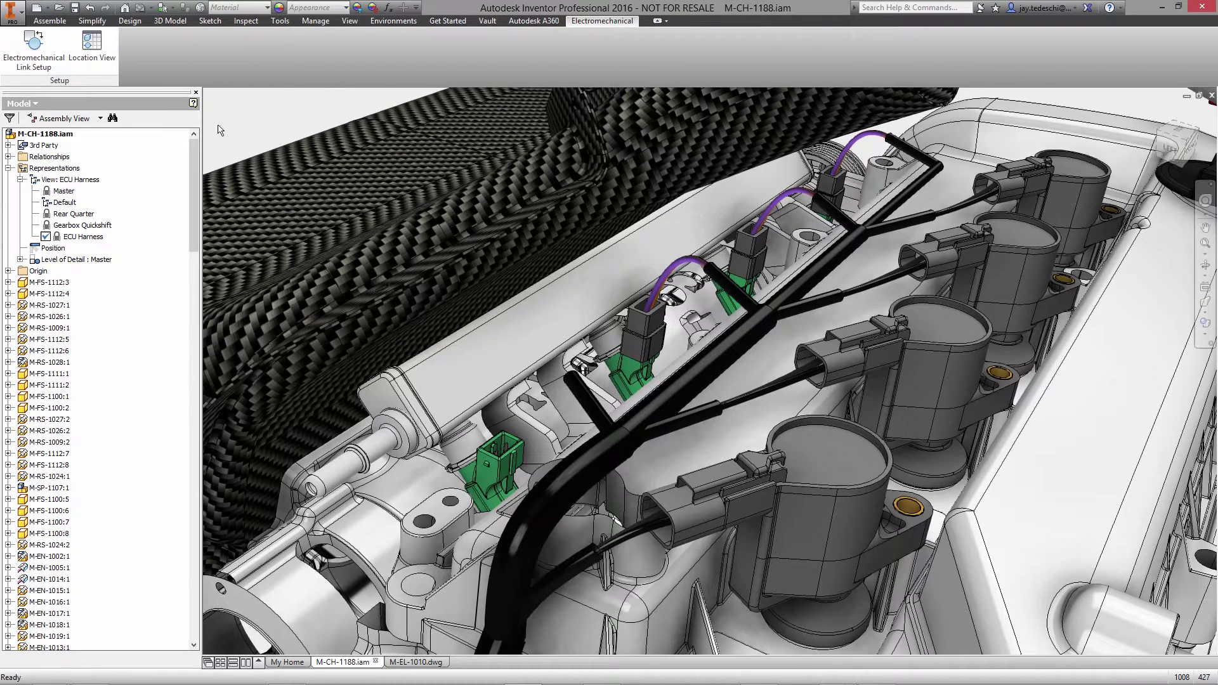
{"action": "left_click", "coordinate": [91, 43]}
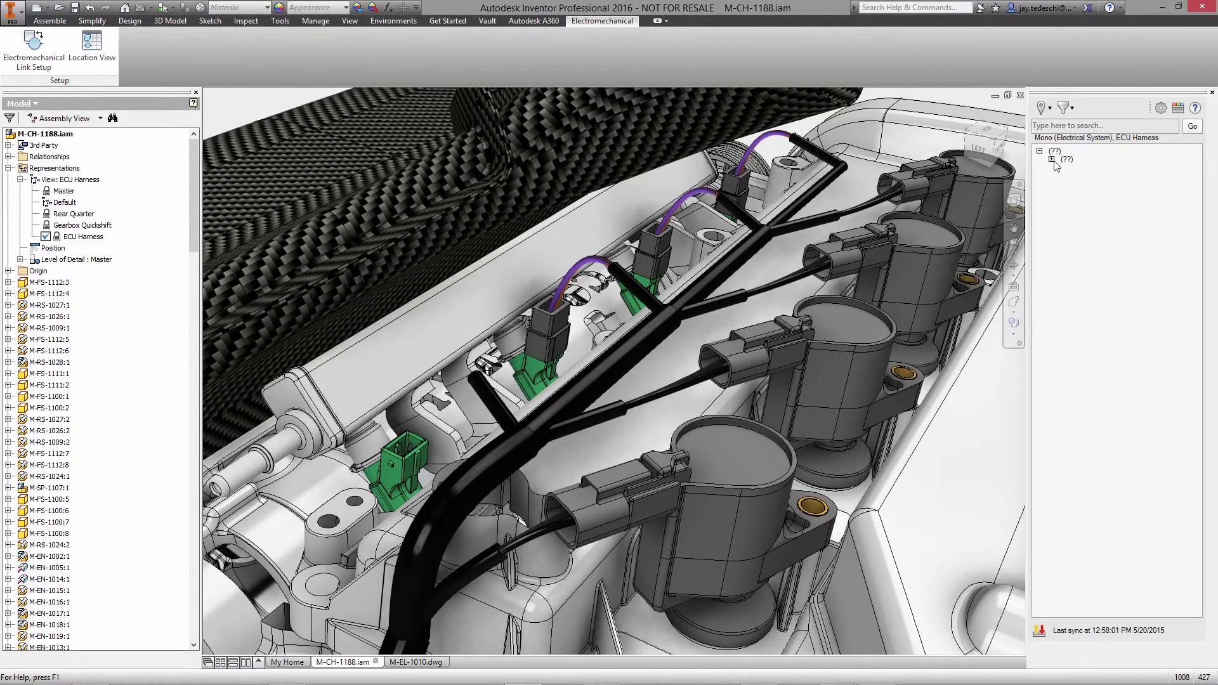
{"action": "left_click", "coordinate": [1050, 159]}
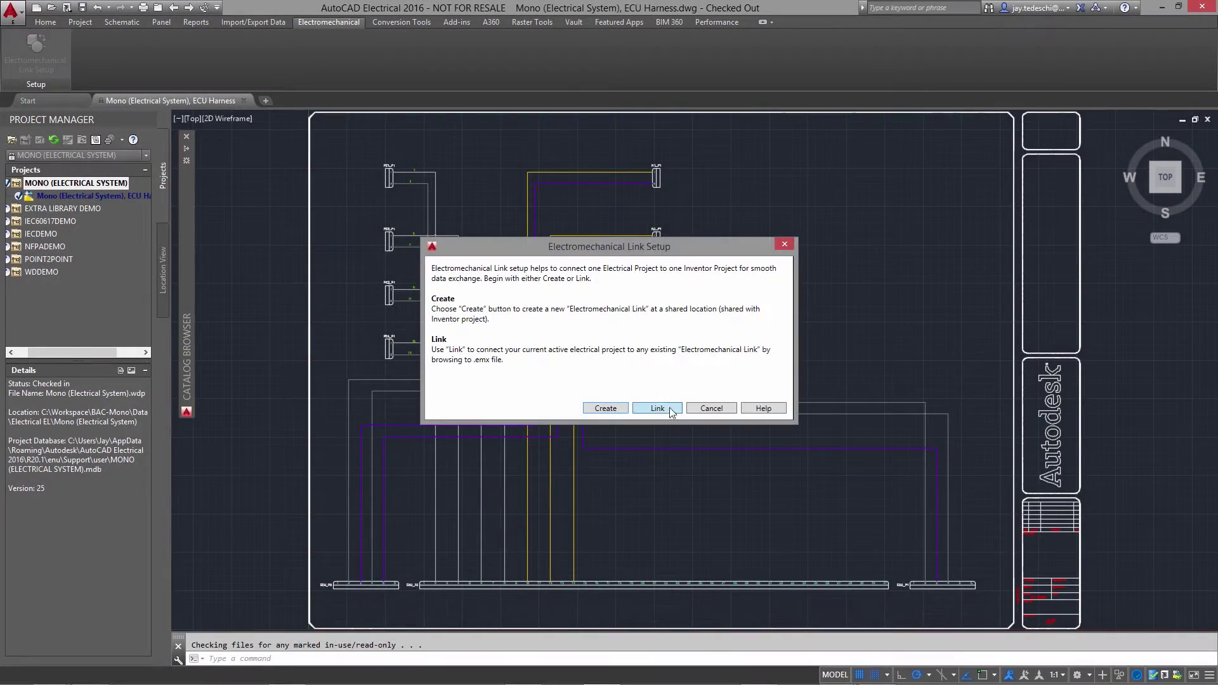
Link AutoCAD Electrical to the existing ECU Harness.emx file under Mono (Electrical System).
{"action": "left_click", "coordinate": [657, 408]}
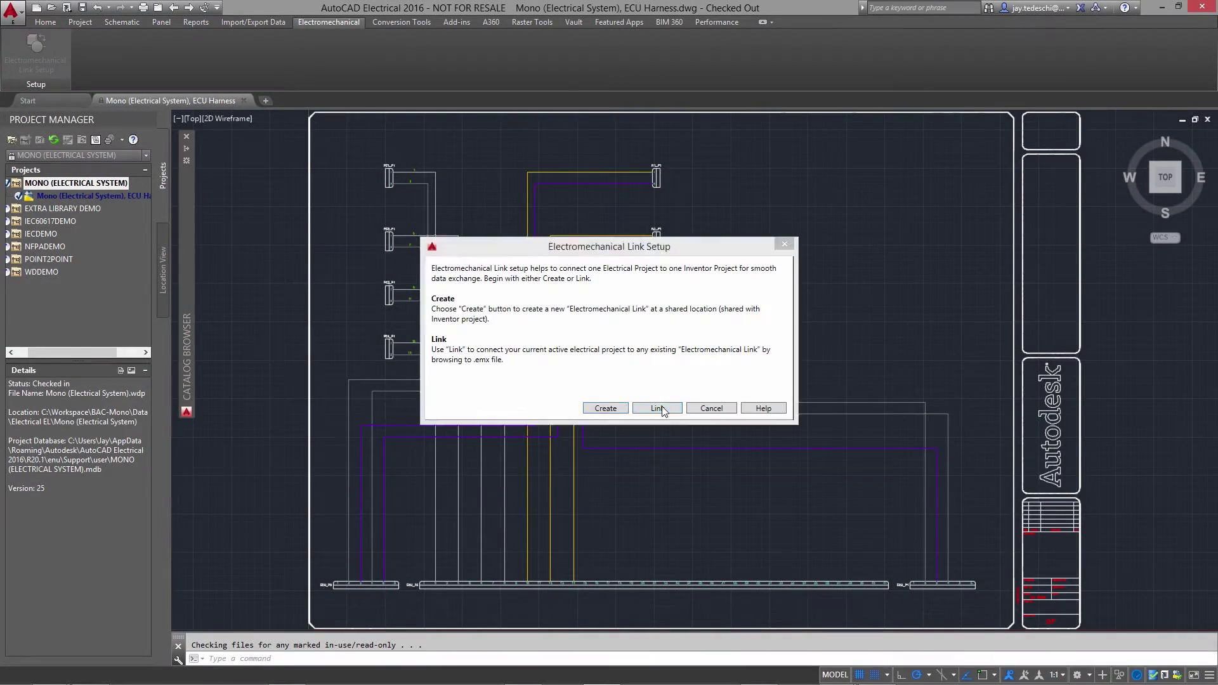
{"action": "left_click", "coordinate": [609, 255]}
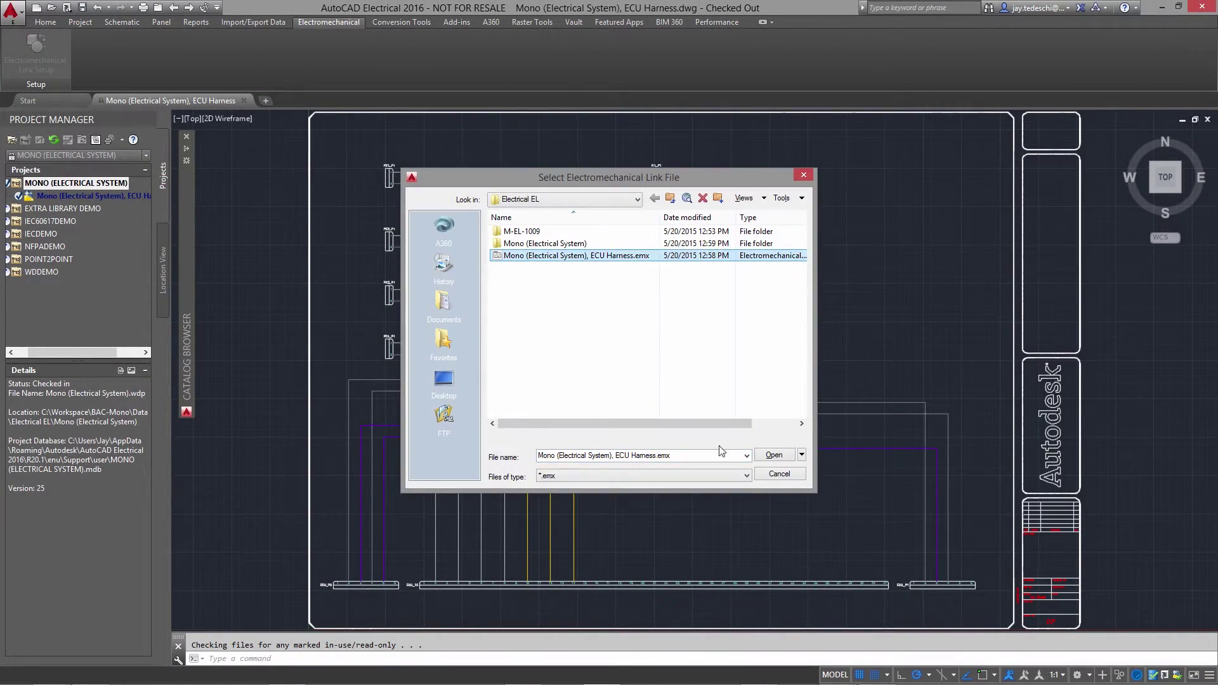
{"action": "left_click", "coordinate": [774, 455]}
{"action": "left_click", "coordinate": [689, 552]}
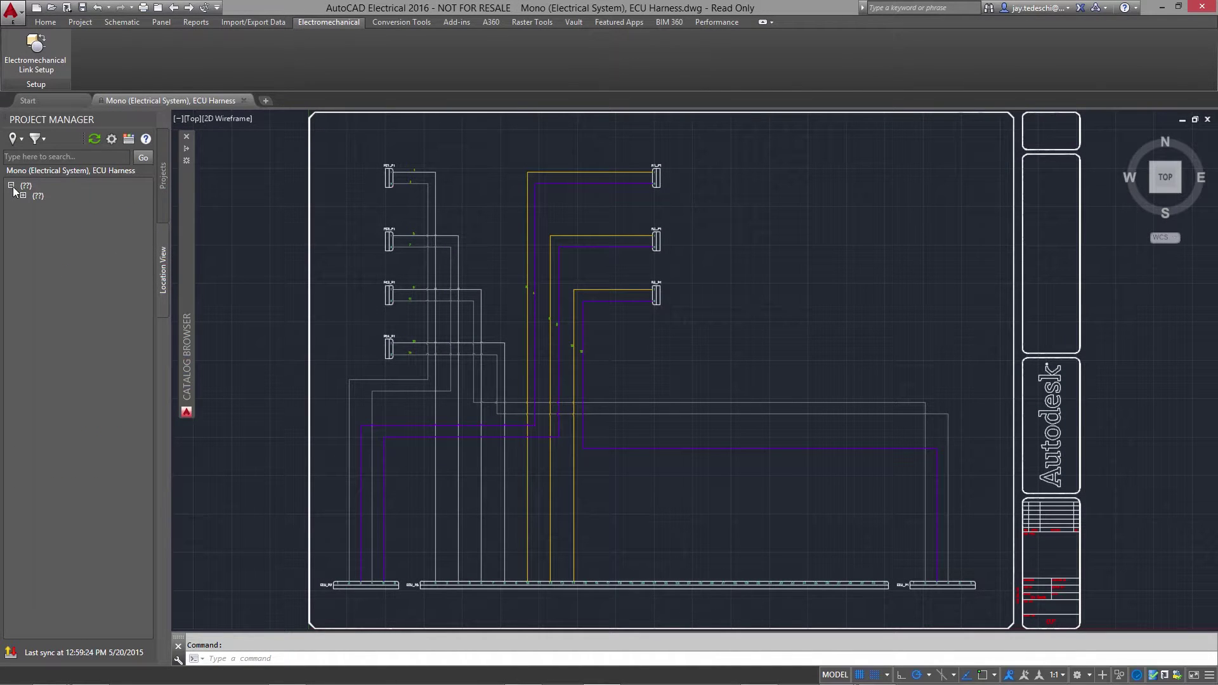
Assign connector ASDD612-41SN:1 to the bottom drawing connector as plug ECU_P3.
{"action": "left_click", "coordinate": [23, 195]}
{"action": "right_click", "coordinate": [107, 226]}
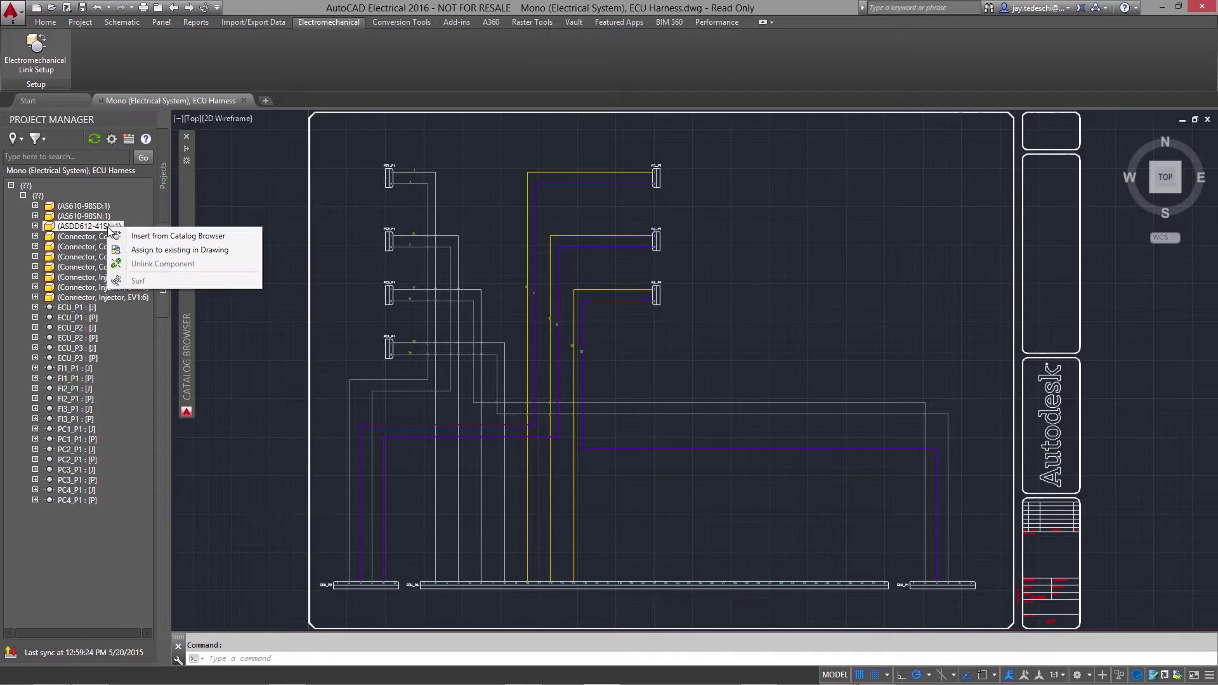
{"action": "left_click", "coordinate": [235, 249]}
{"action": "left_click", "coordinate": [649, 585]}
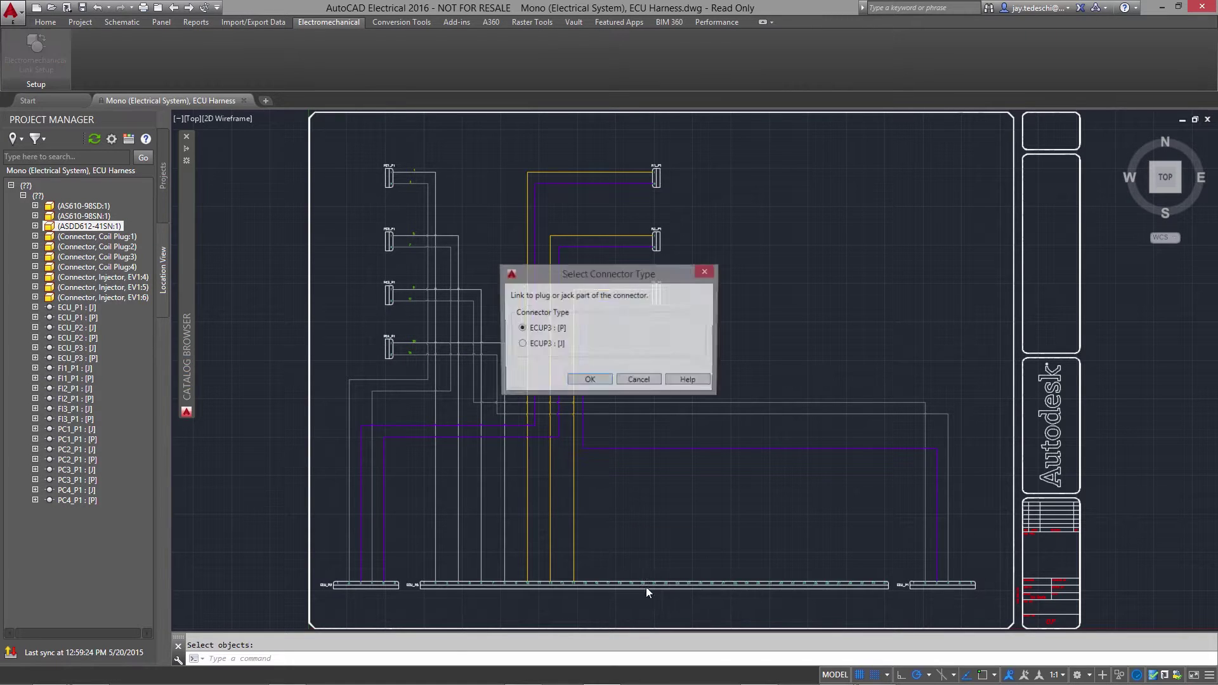
{"action": "left_click", "coordinate": [589, 380]}
{"action": "left_click", "coordinate": [657, 355]}
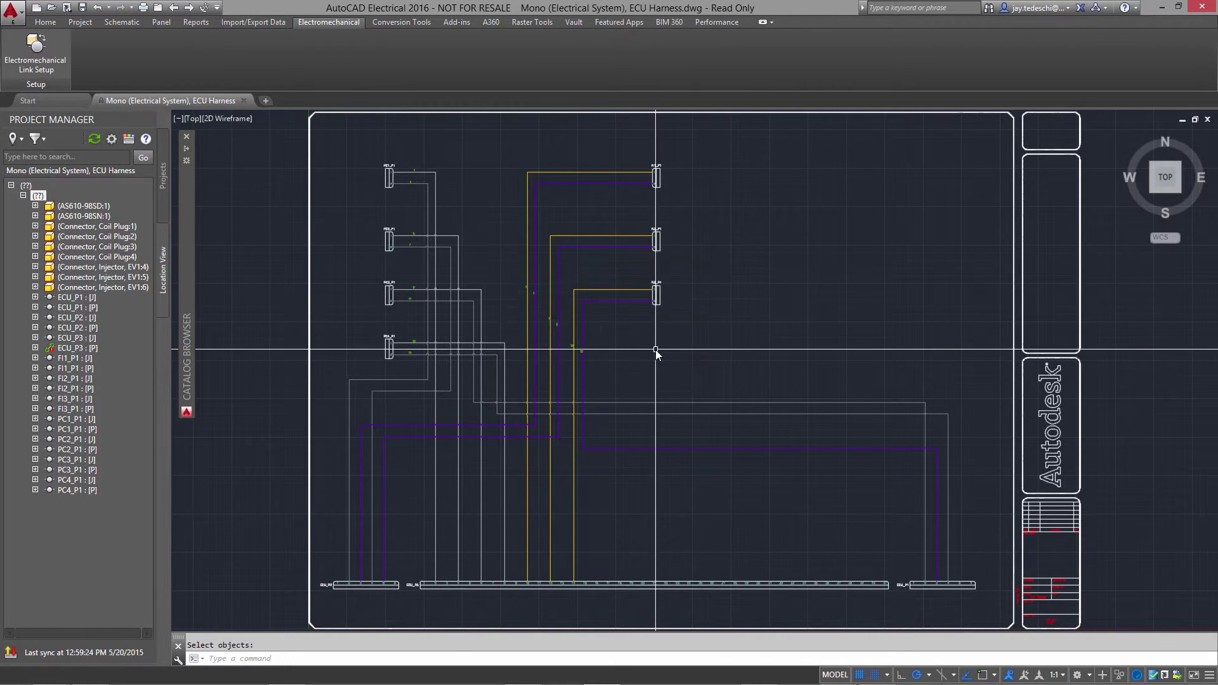
Assign connector AS610-98SN:1 to the right-hand drawing connector as plug ECU_P1, checking its pins.
{"action": "left_click", "coordinate": [99, 217]}
{"action": "right_click", "coordinate": [100, 217]}
{"action": "left_click", "coordinate": [142, 241]}
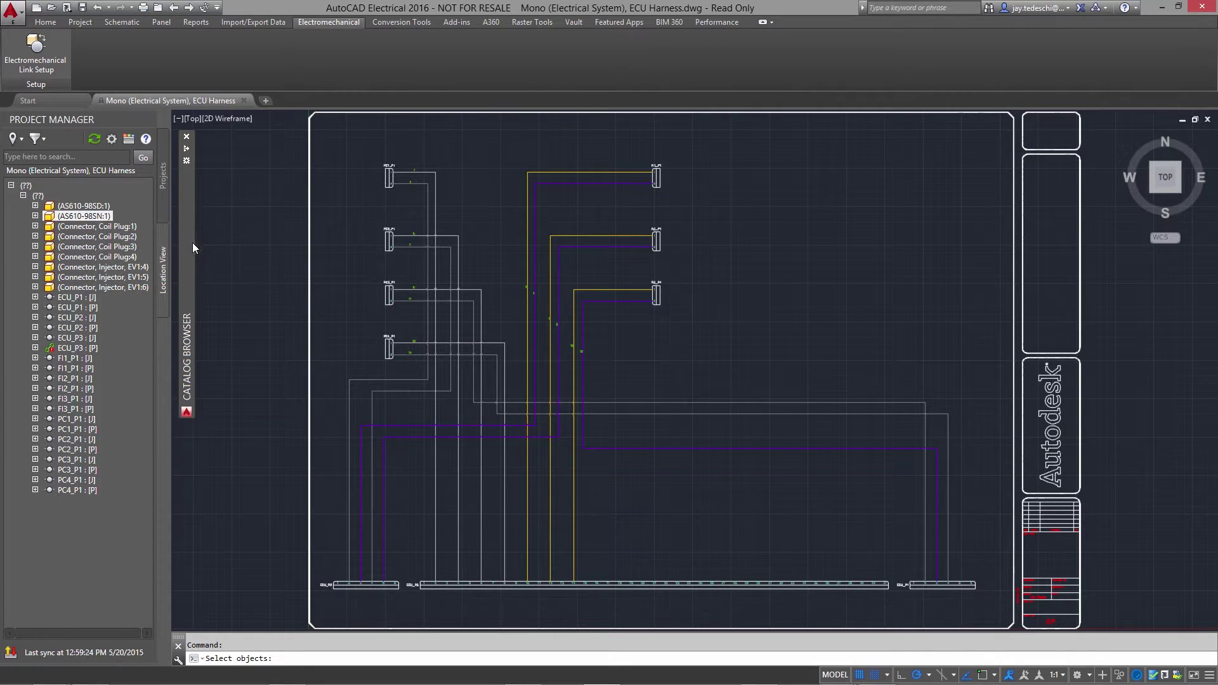
{"action": "left_click", "coordinate": [952, 584]}
{"action": "left_click", "coordinate": [589, 381]}
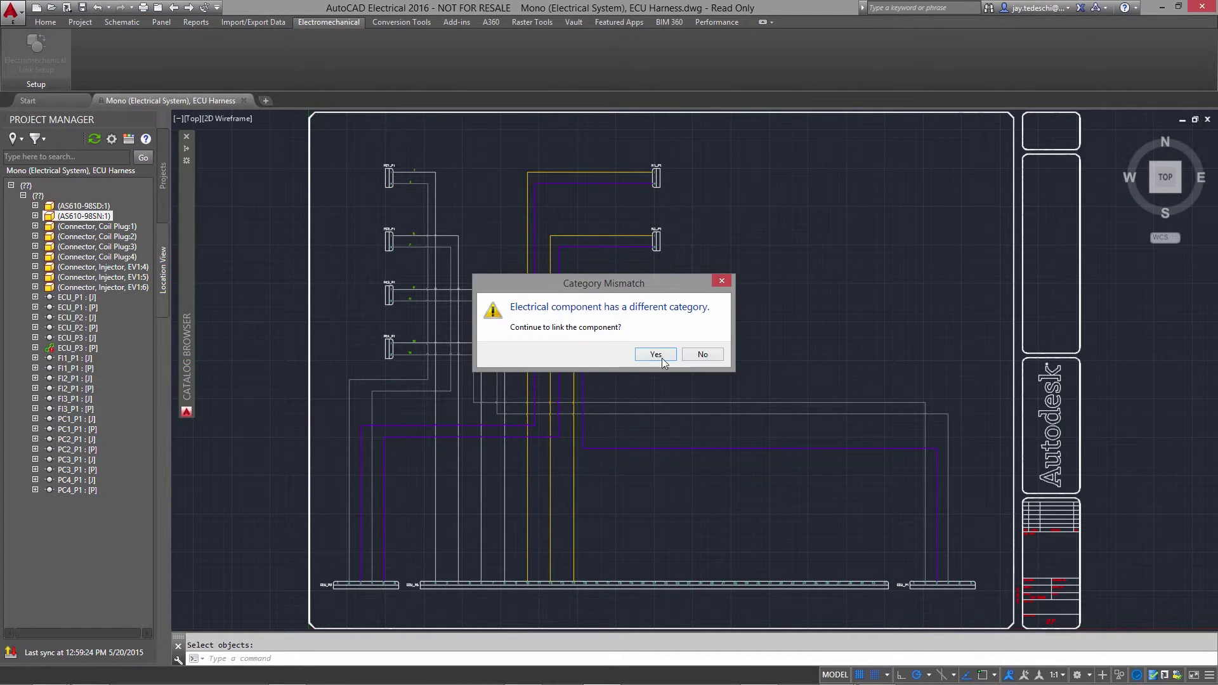
{"action": "left_click", "coordinate": [657, 354]}
{"action": "left_click", "coordinate": [35, 298]}
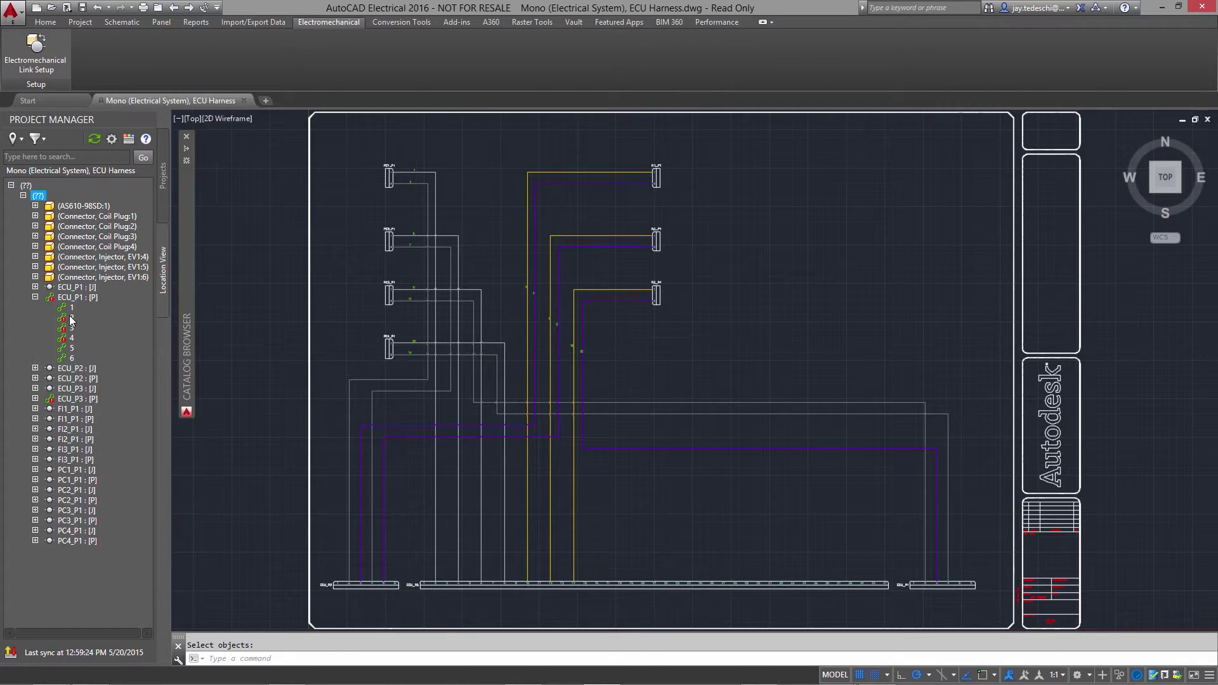
{"action": "left_click", "coordinate": [36, 297]}
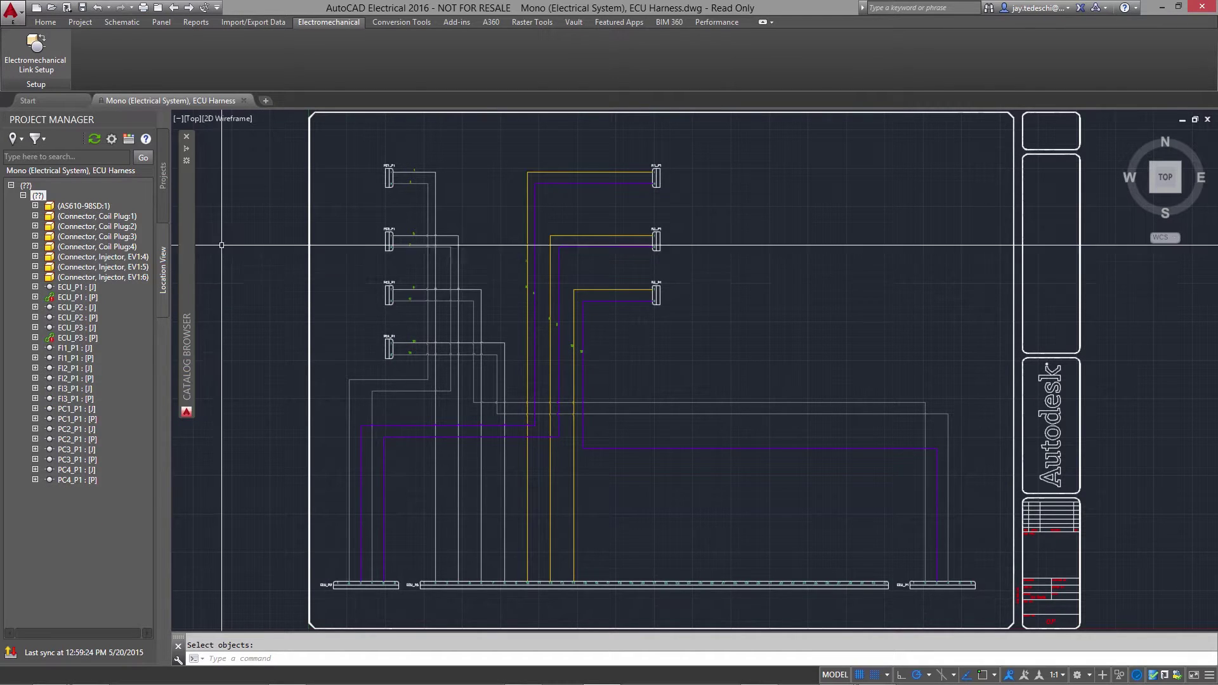
Search the catalog for BOSCH and insert the fuel injector connector FI4_P1 below FI3_P1.
{"action": "left_click", "coordinate": [276, 173]}
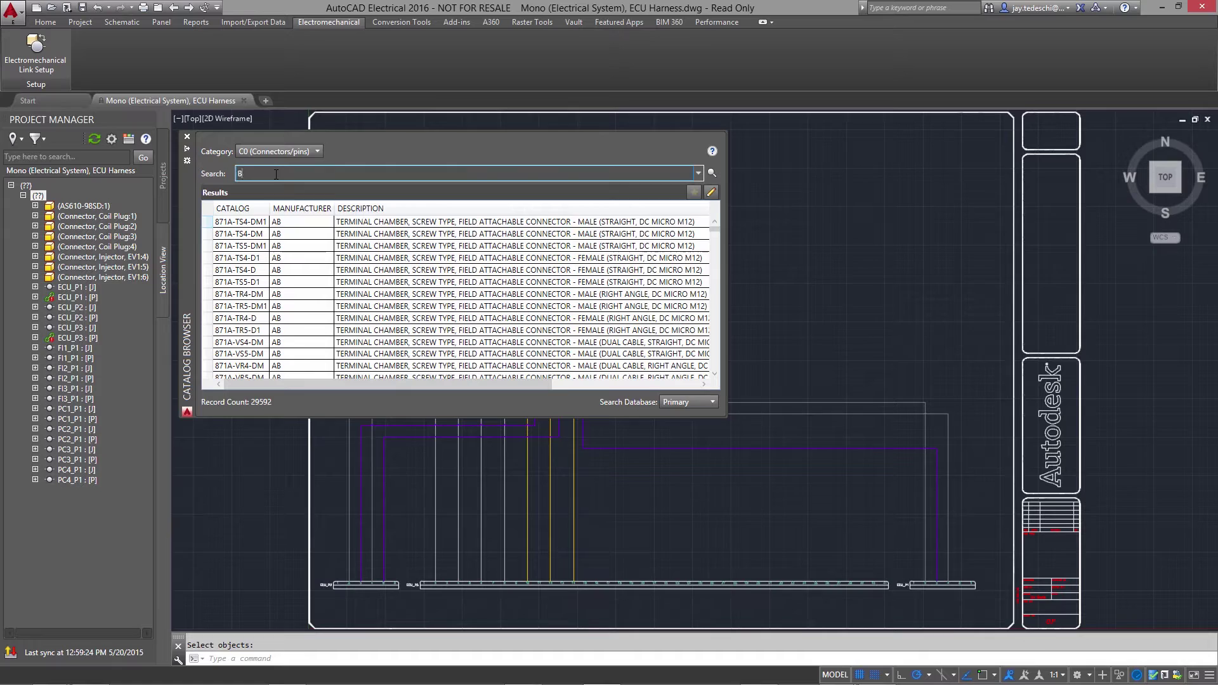
{"action": "type", "text": "OSCH"}
{"action": "key", "text": "Return"}
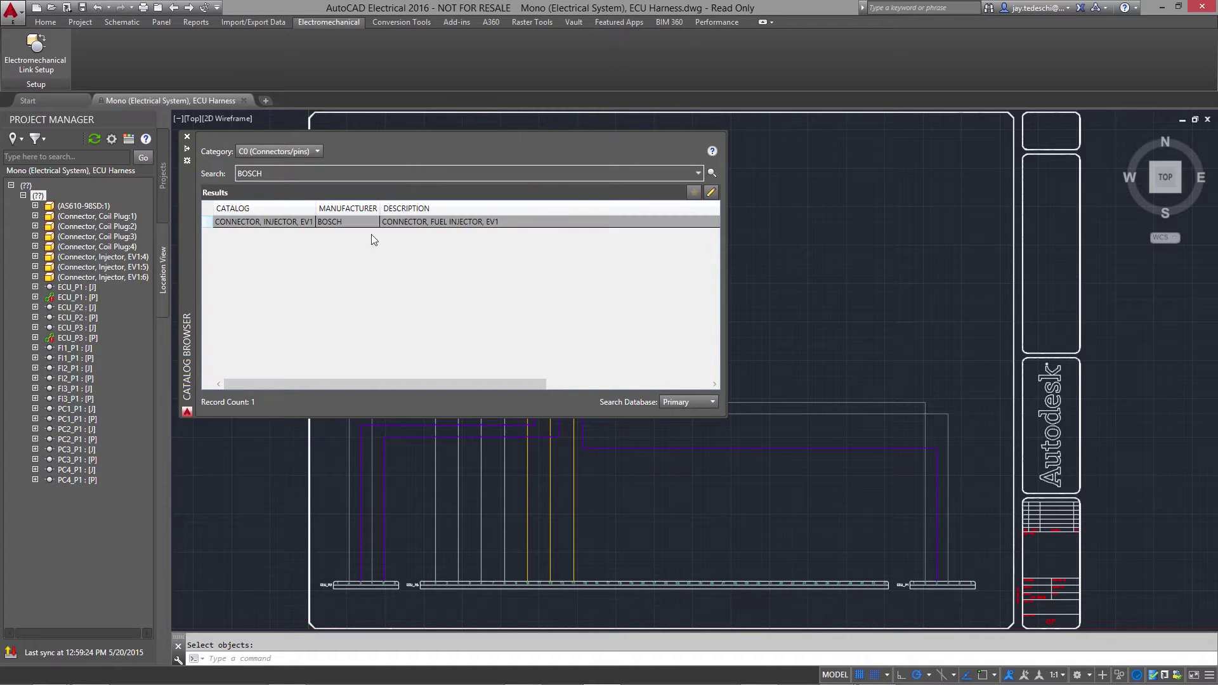
{"action": "left_click", "coordinate": [305, 222]}
{"action": "double_click", "coordinate": [306, 222]}
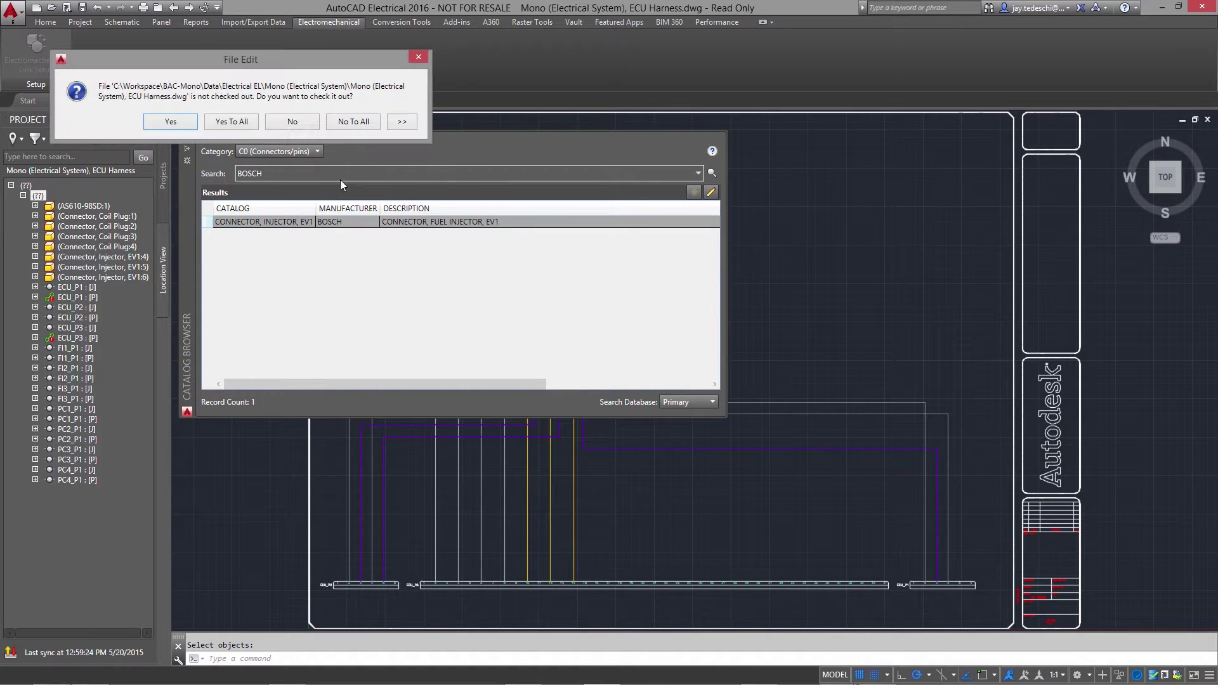
{"action": "left_click", "coordinate": [231, 120]}
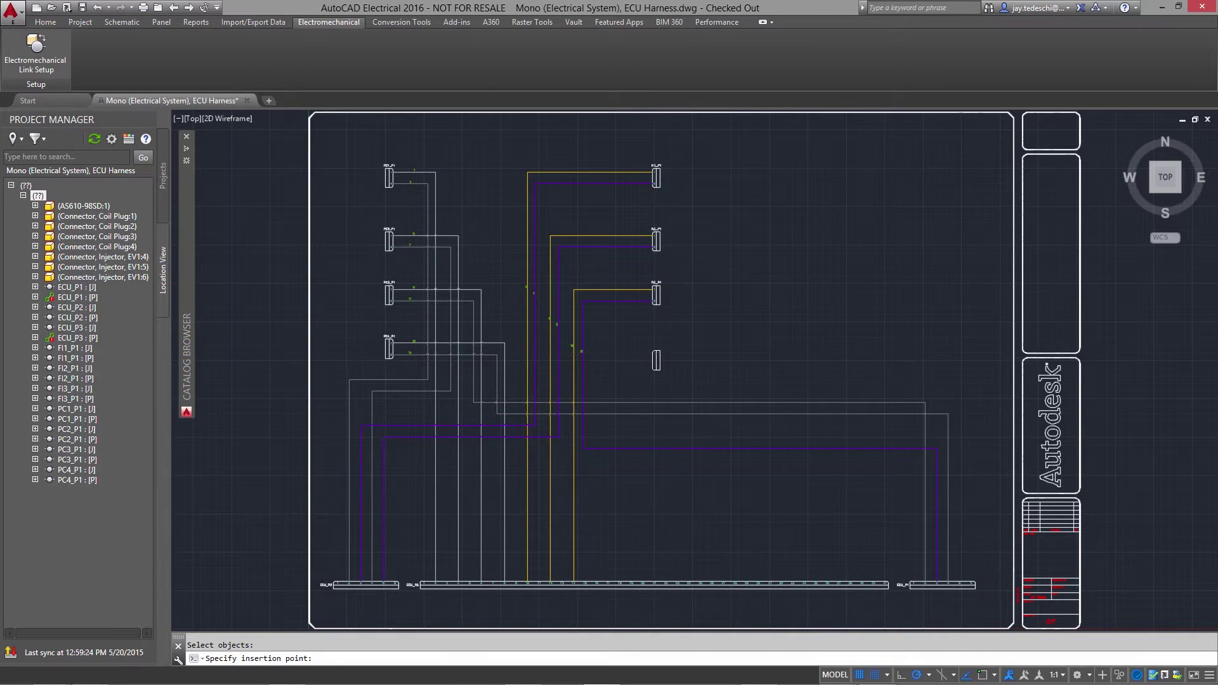
{"action": "scroll", "coordinate": [655, 356], "scroll_direction": "up", "scroll_amount": 2}
{"action": "scroll", "coordinate": [661, 348], "scroll_direction": "up", "scroll_amount": 1}
{"action": "scroll", "coordinate": [668, 342], "scroll_direction": "up", "scroll_amount": 1}
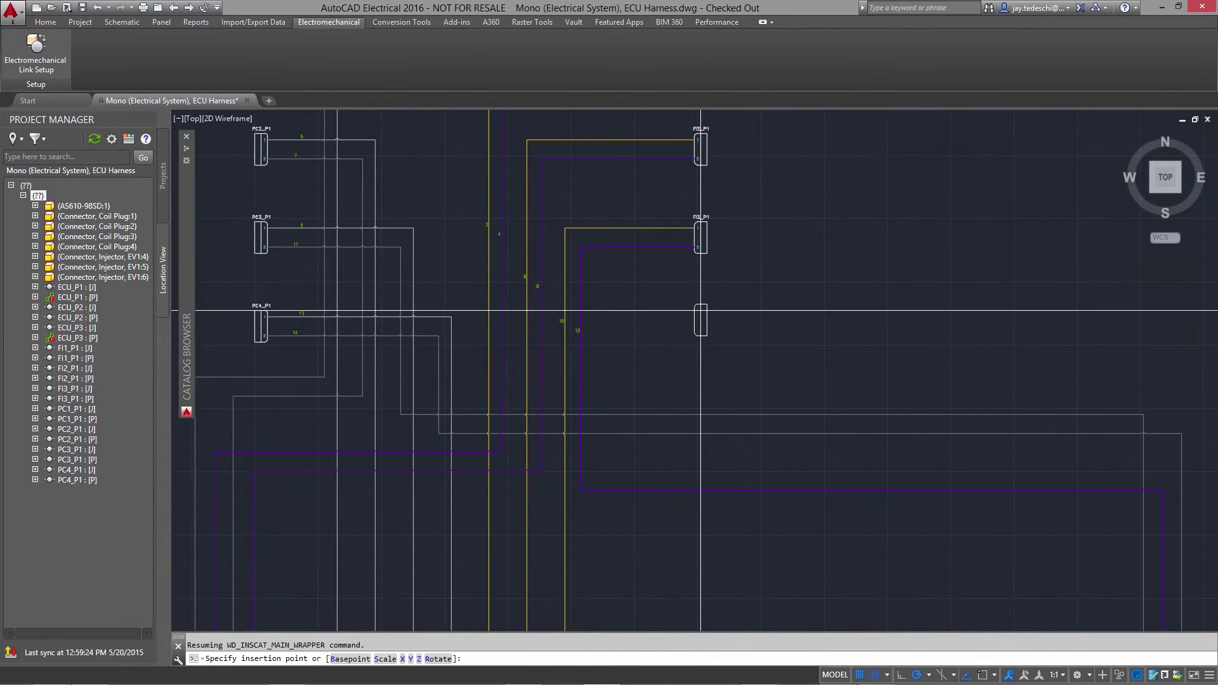
{"action": "left_click", "coordinate": [700, 325]}
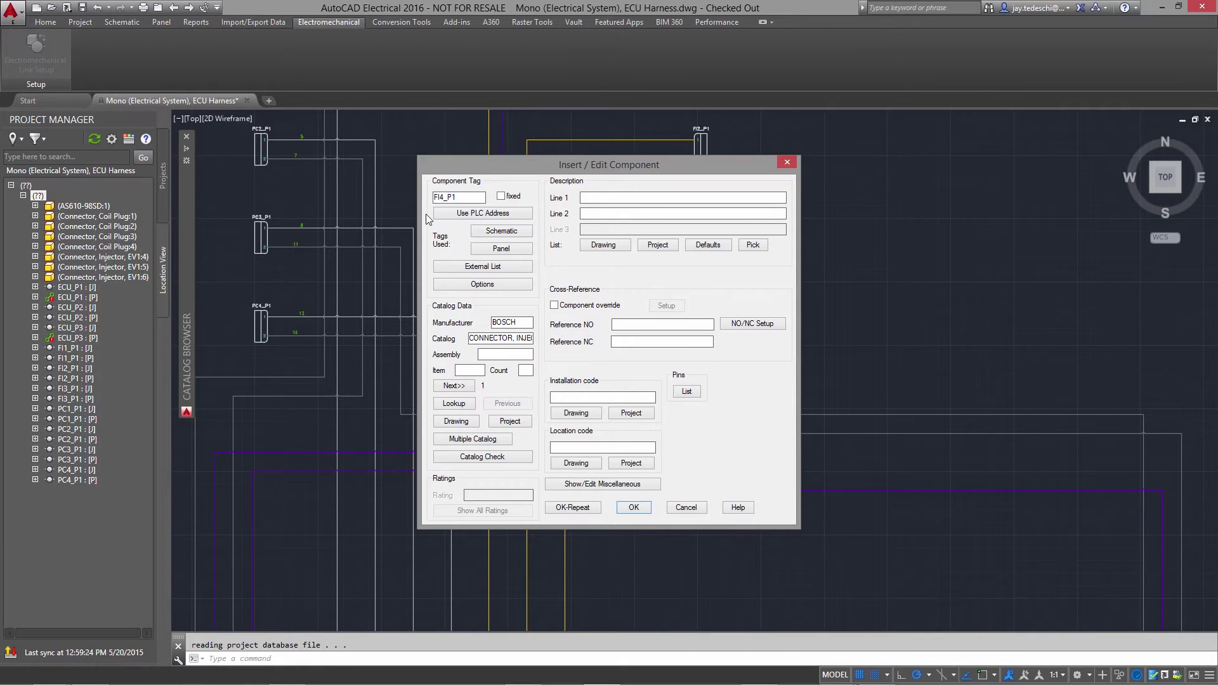
{"action": "left_click", "coordinate": [634, 507]}
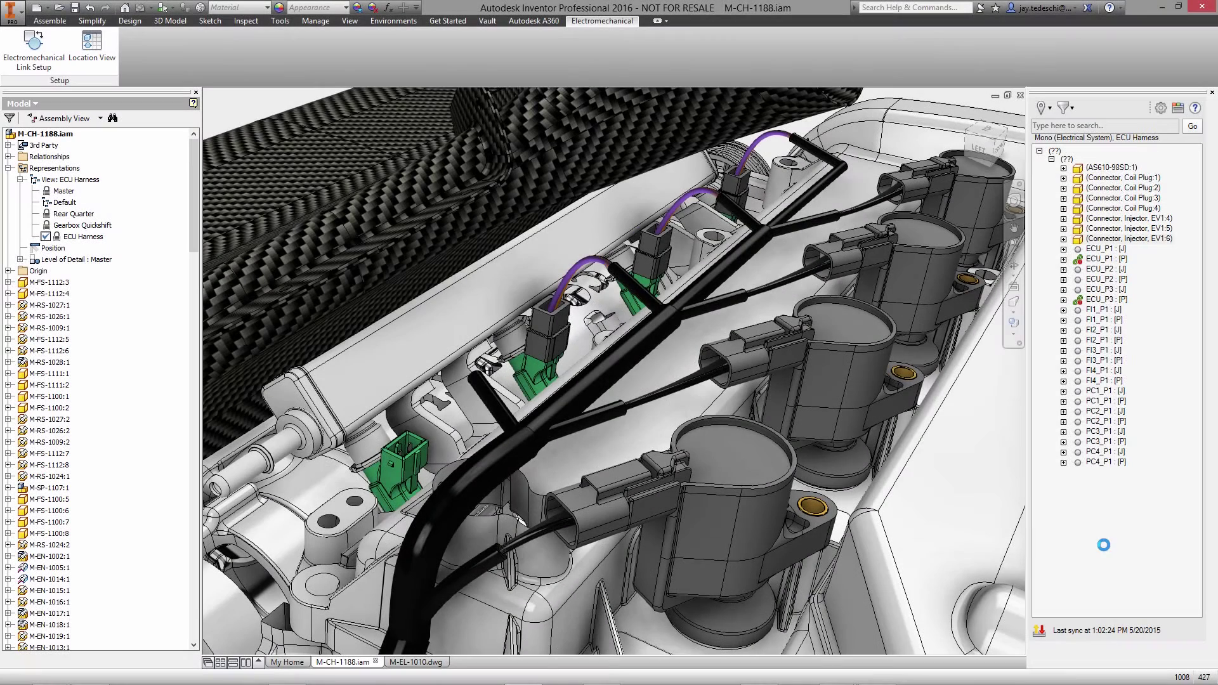
Insert the BOSCH injector connector for FI4_P1 from the catalog onto the front-left injector.
{"action": "right_click", "coordinate": [1102, 383]}
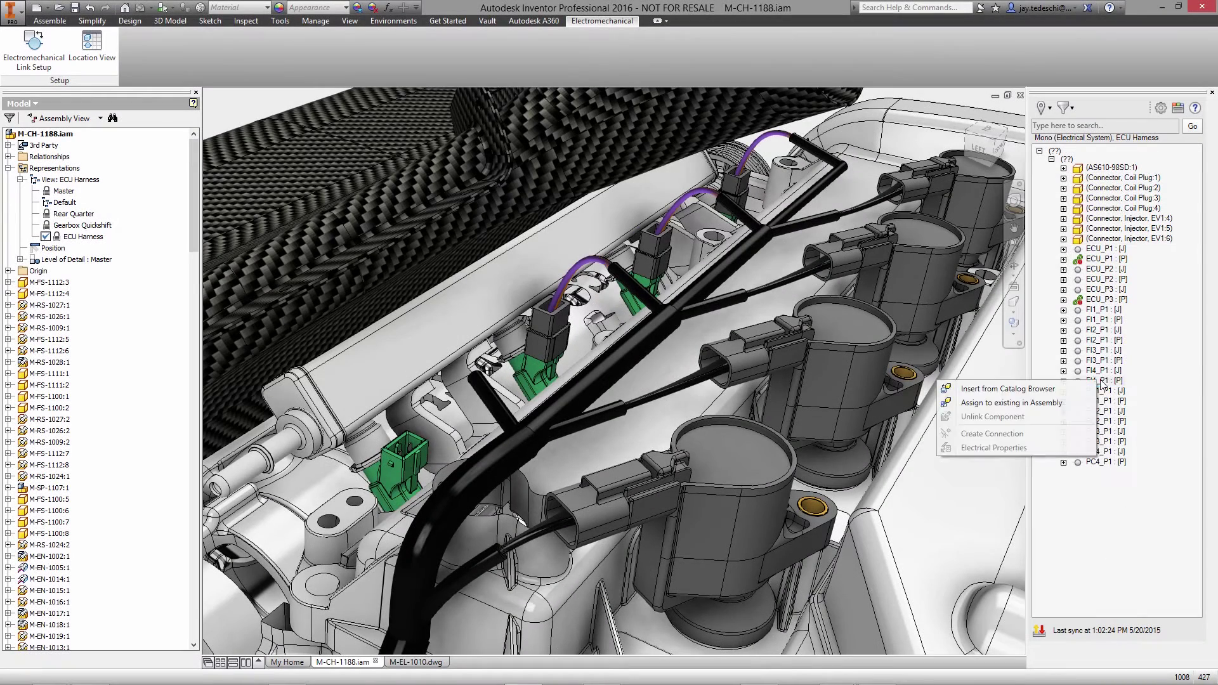
{"action": "left_click", "coordinate": [1096, 389]}
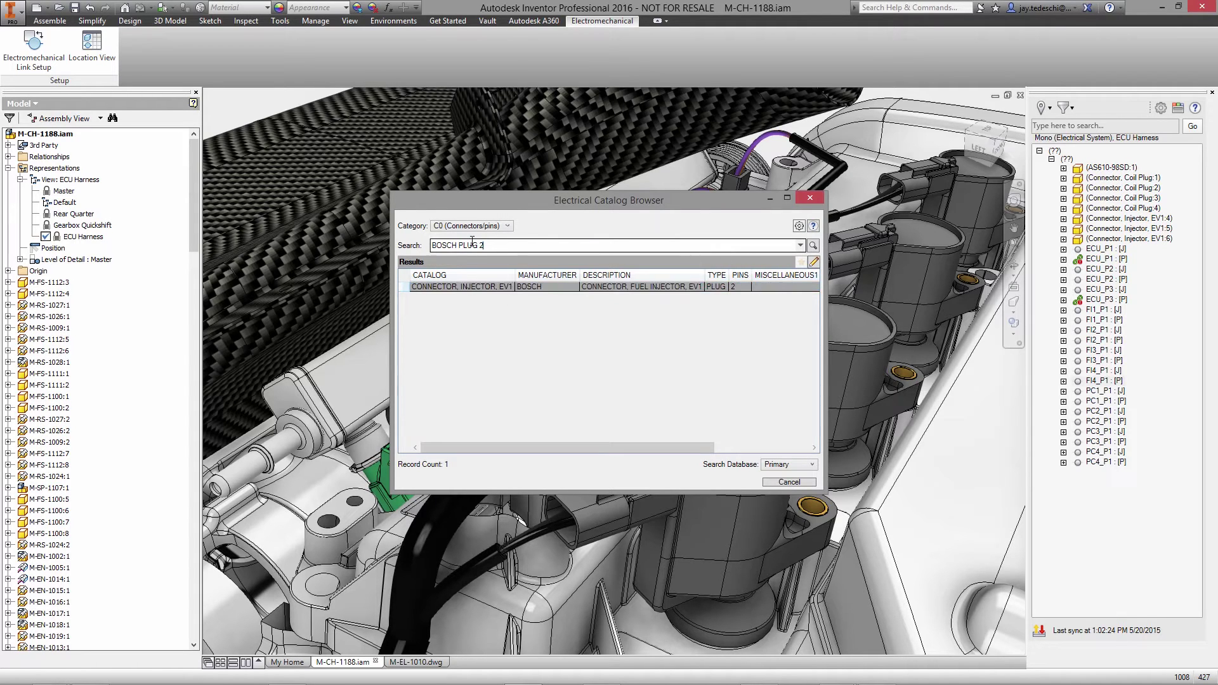
{"action": "left_click", "coordinate": [506, 289]}
{"action": "double_click", "coordinate": [507, 289]}
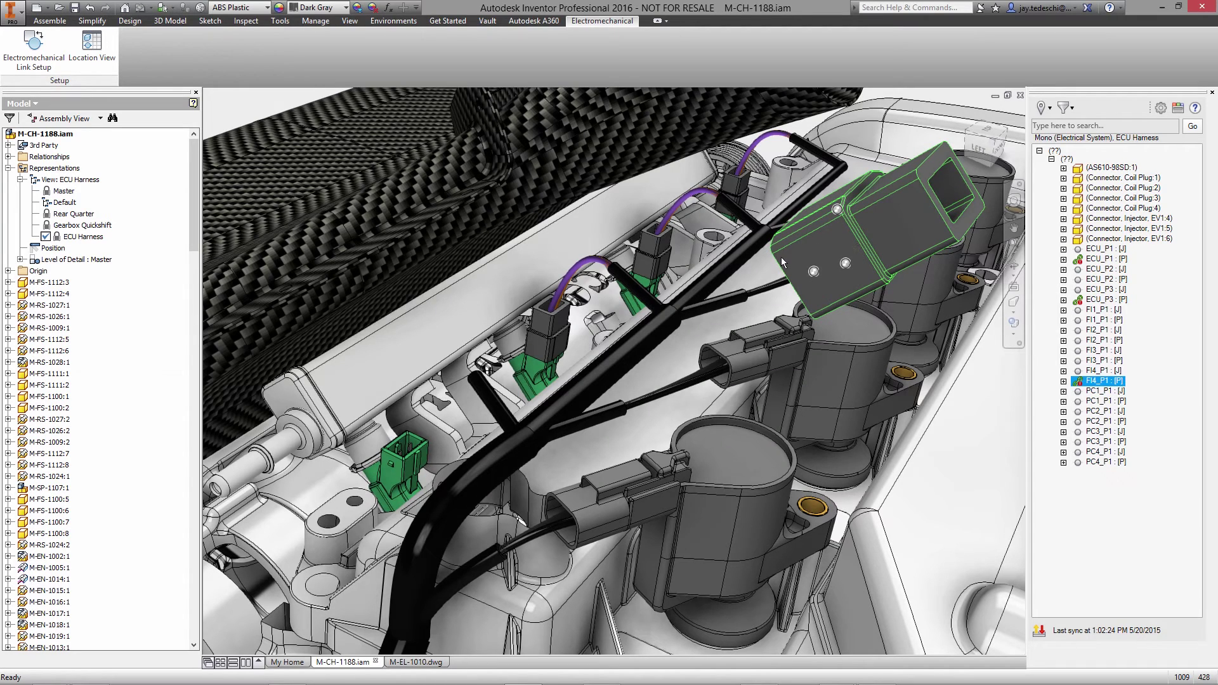
{"action": "left_click", "coordinate": [424, 468]}
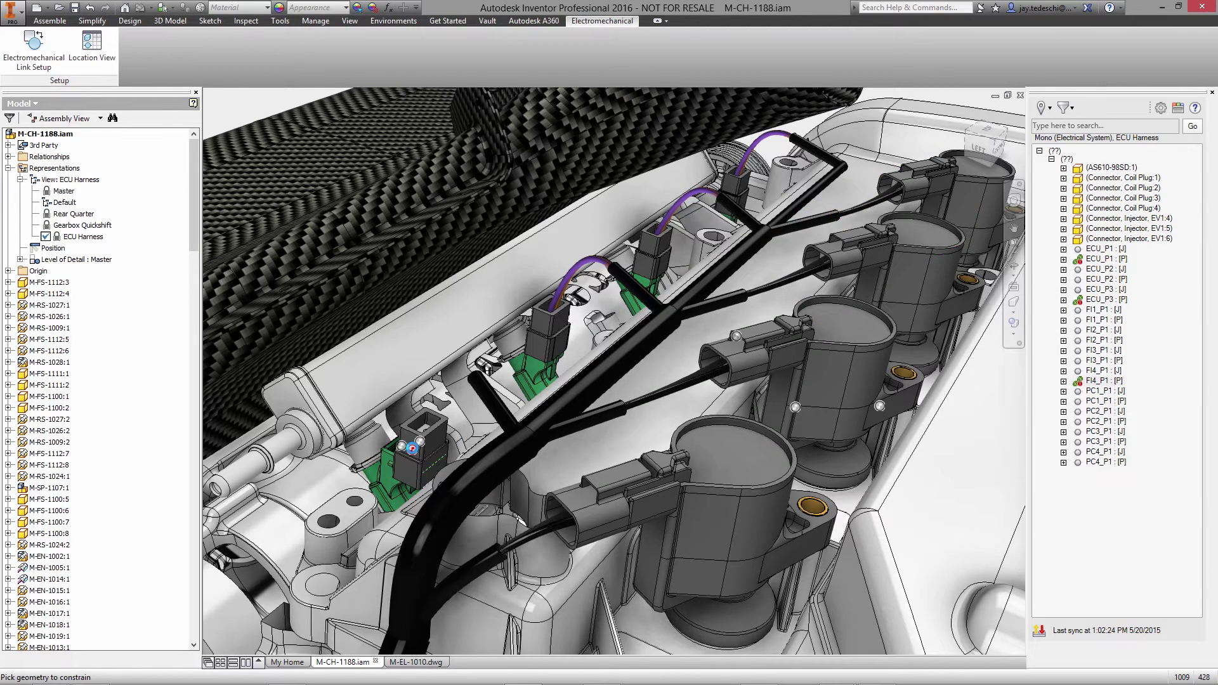
{"action": "key", "text": "Escape"}
Constrain the new FI4_P1 connector and open harness M-EL-1010 for editing.
{"action": "key", "text": "alt"}
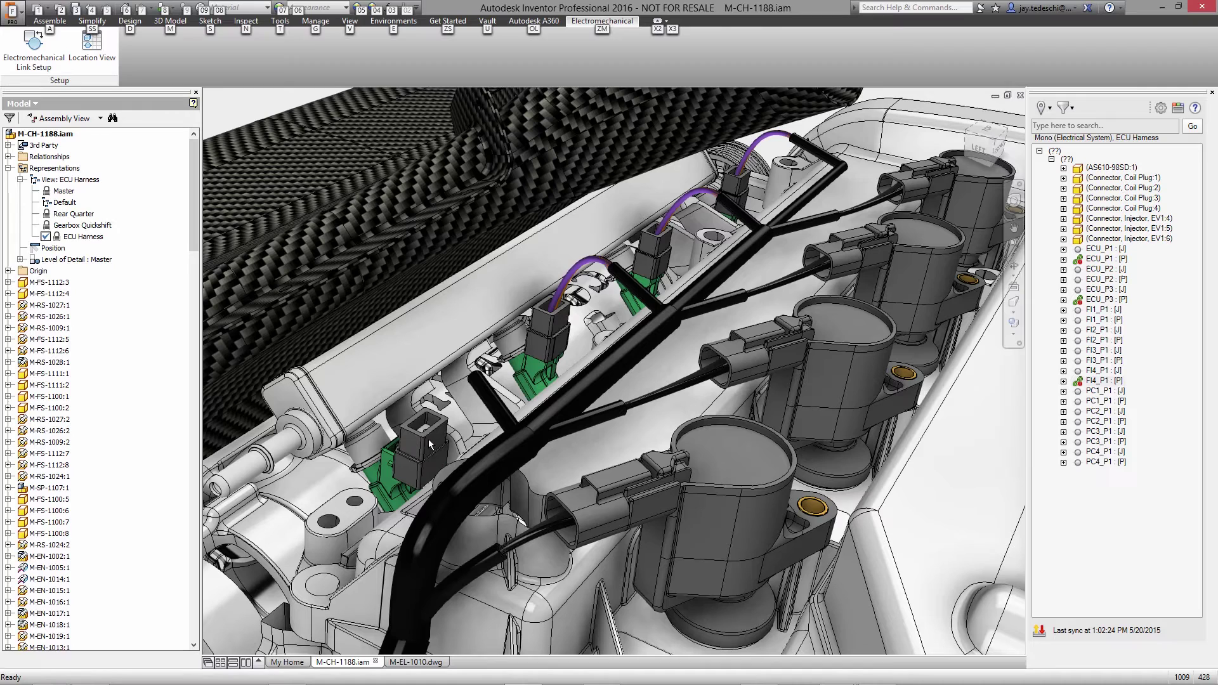
{"action": "left_click", "coordinate": [428, 444]}
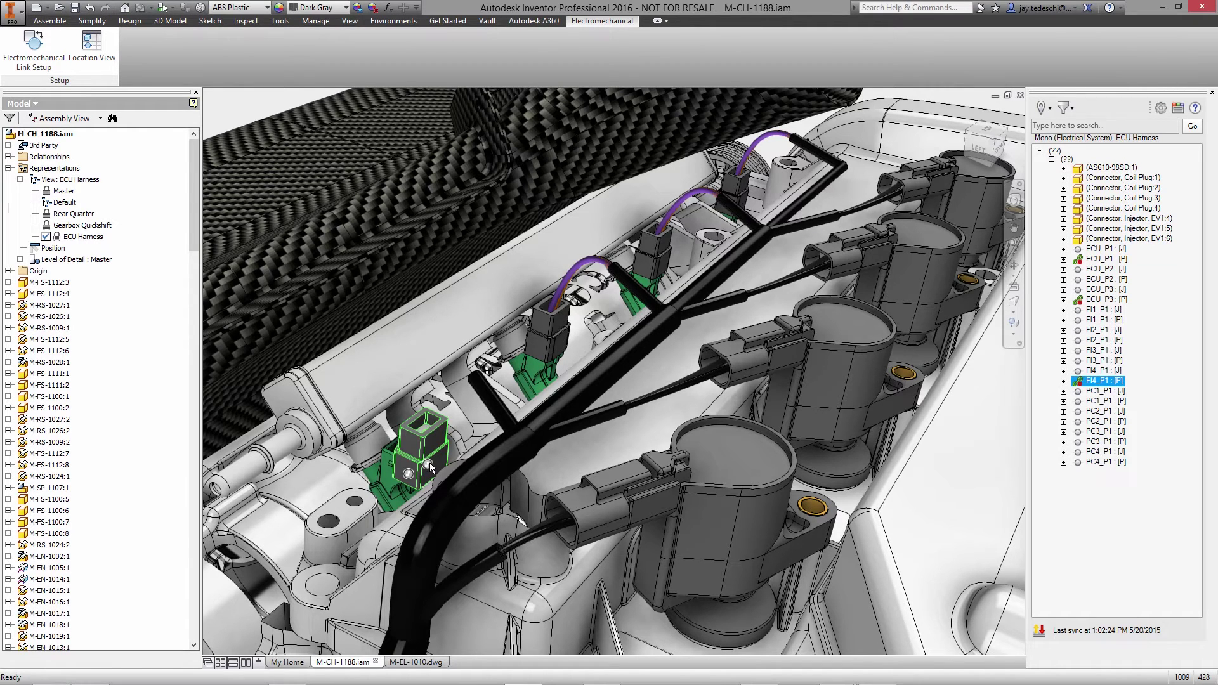
{"action": "key", "text": "c"}
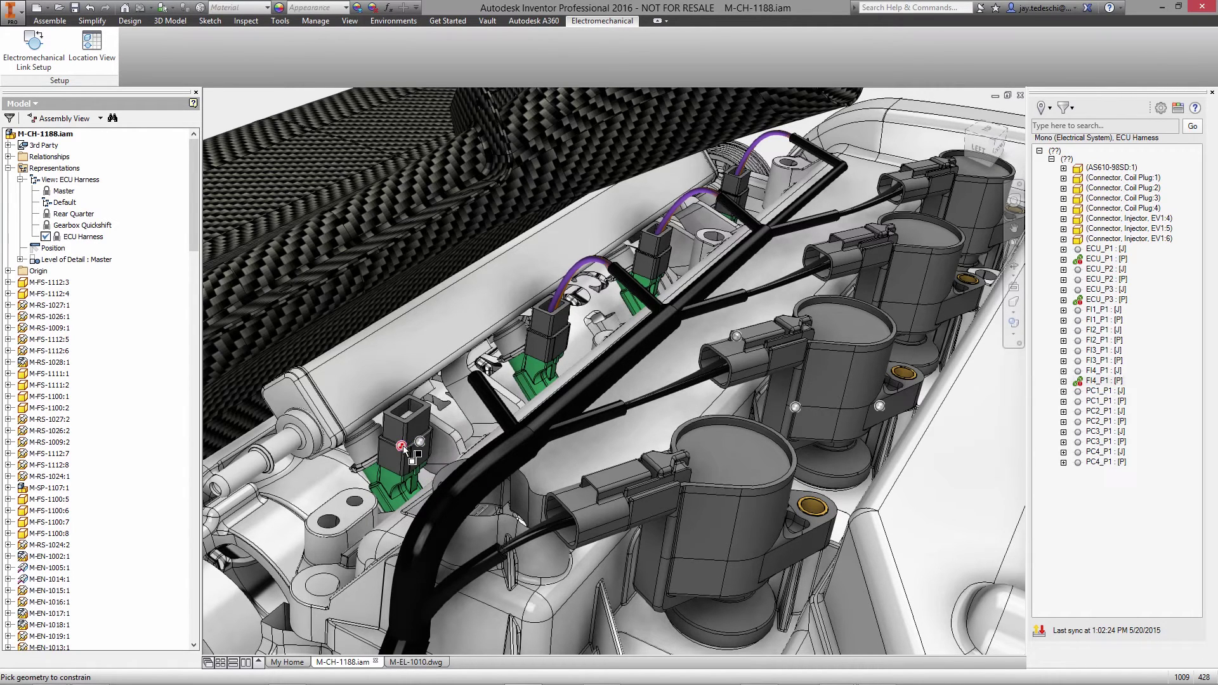
{"action": "key", "text": "Escape"}
{"action": "double_click", "coordinate": [409, 451]}
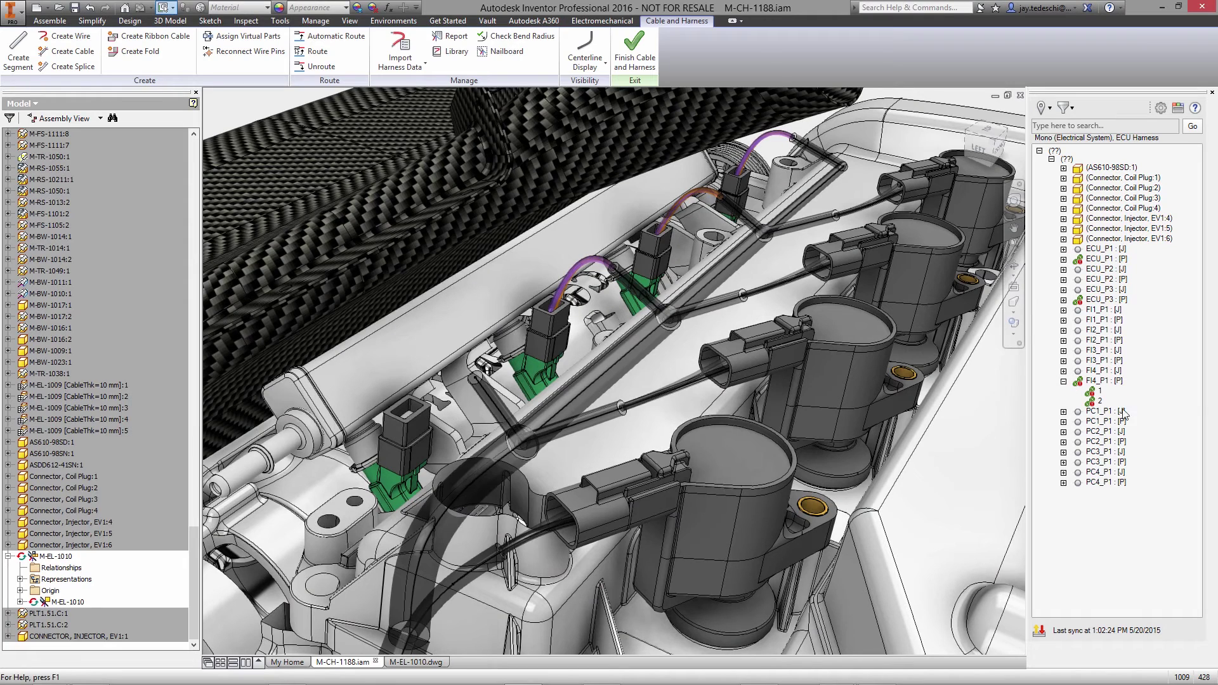
Automatically route the unrouted wire of connector FI4_P1.
{"action": "left_click", "coordinate": [1115, 382]}
{"action": "right_click", "coordinate": [1115, 382]}
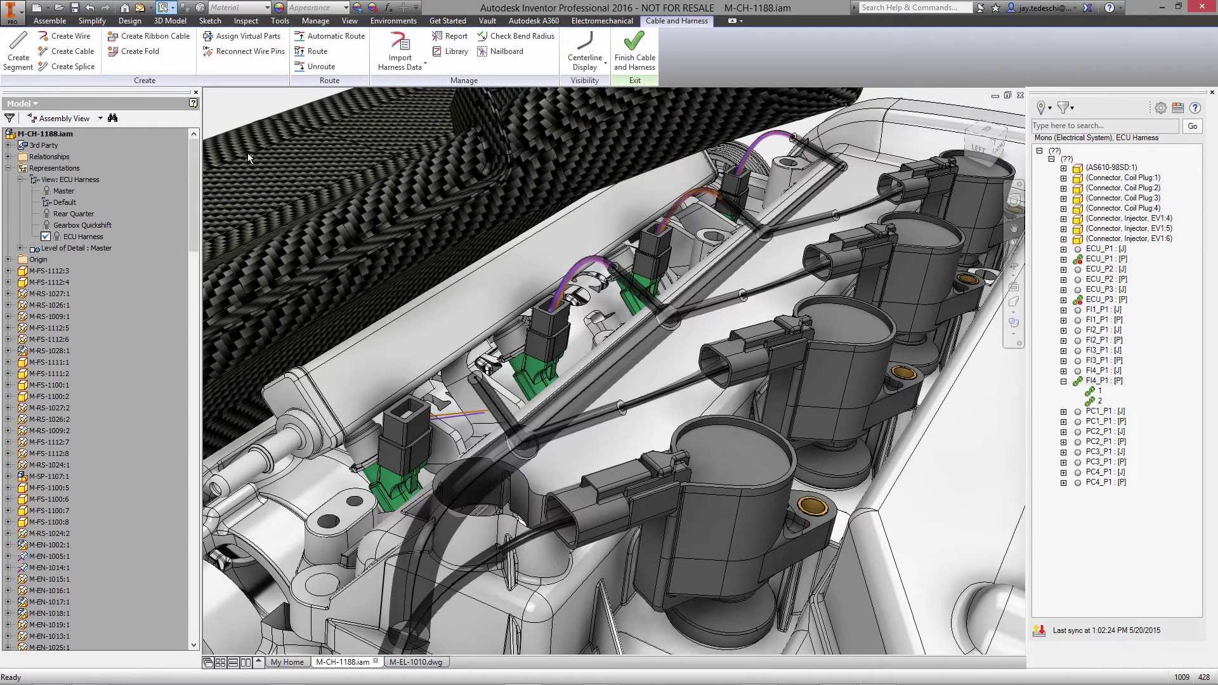
{"action": "left_click", "coordinate": [328, 35]}
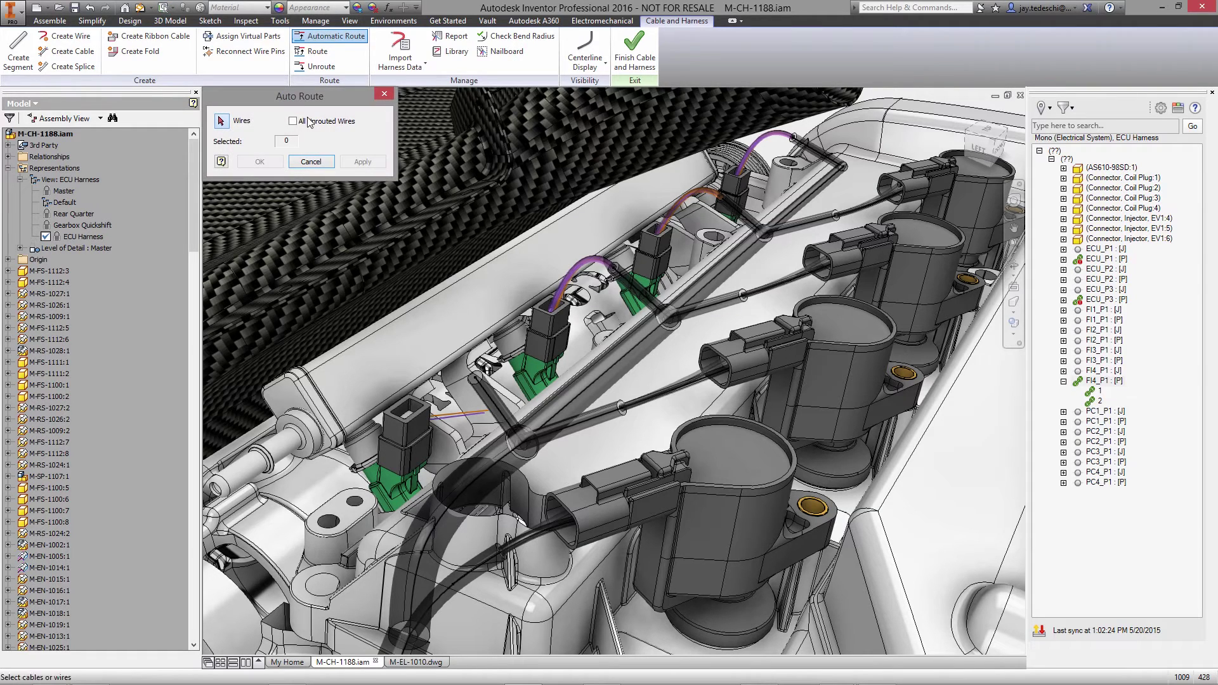
{"action": "left_click", "coordinate": [259, 163]}
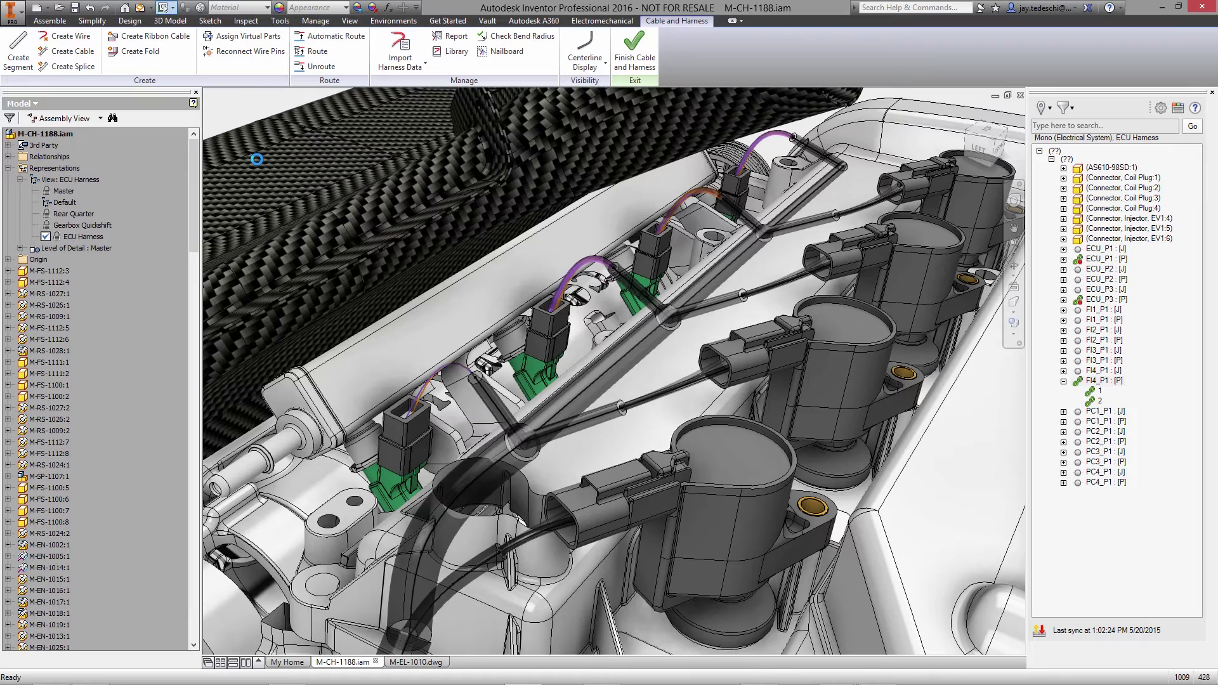
{"action": "left_click_drag", "start_coordinate": [194, 214], "coordinate": [200, 612]}
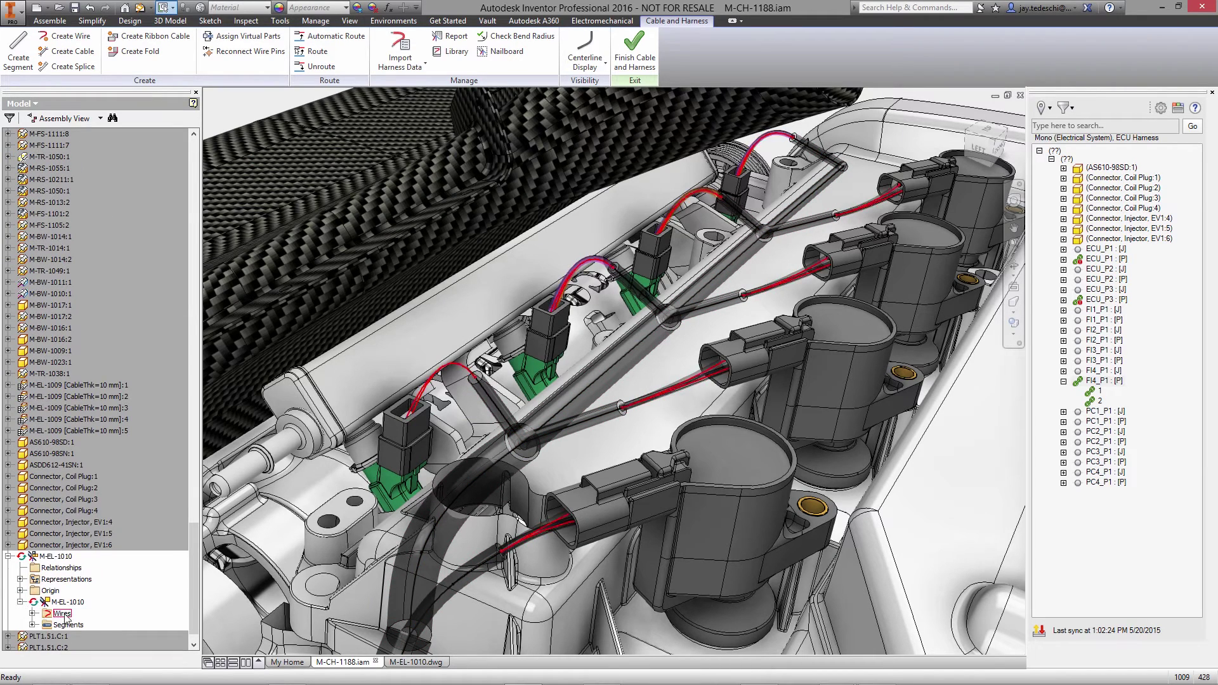
Switch the wires display to centerline, then back to rendered.
{"action": "right_click", "coordinate": [66, 617]}
{"action": "left_click", "coordinate": [112, 595]}
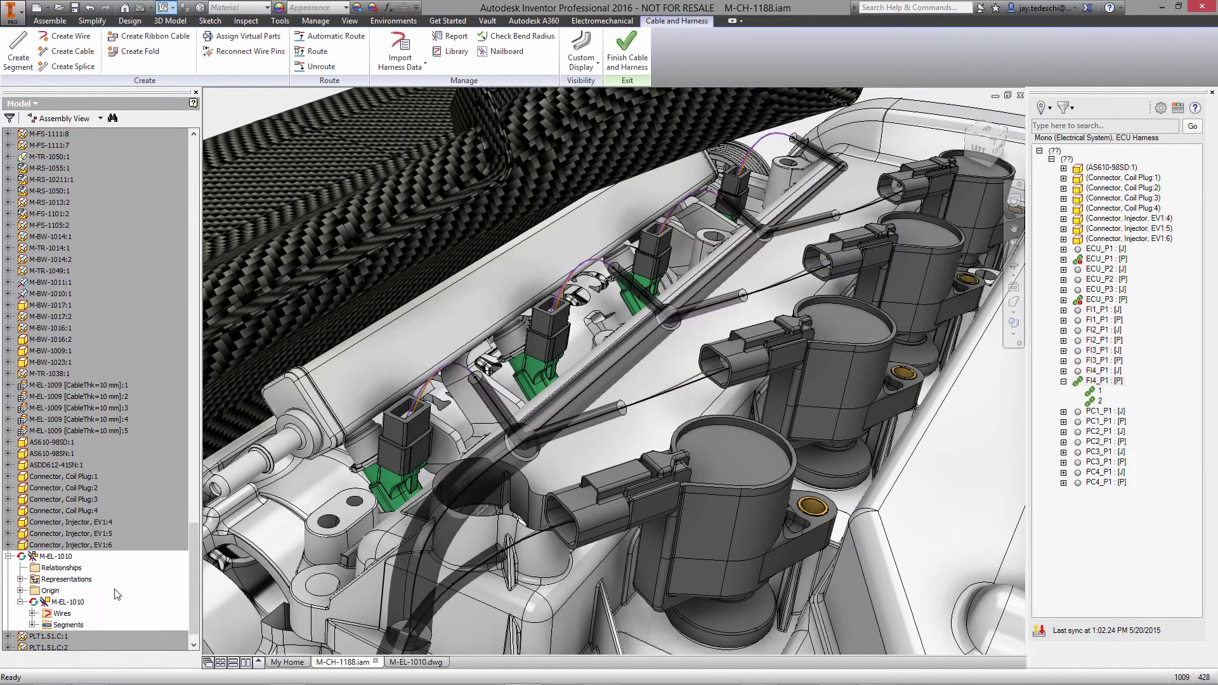
{"action": "right_click", "coordinate": [68, 614]}
{"action": "left_click", "coordinate": [132, 600]}
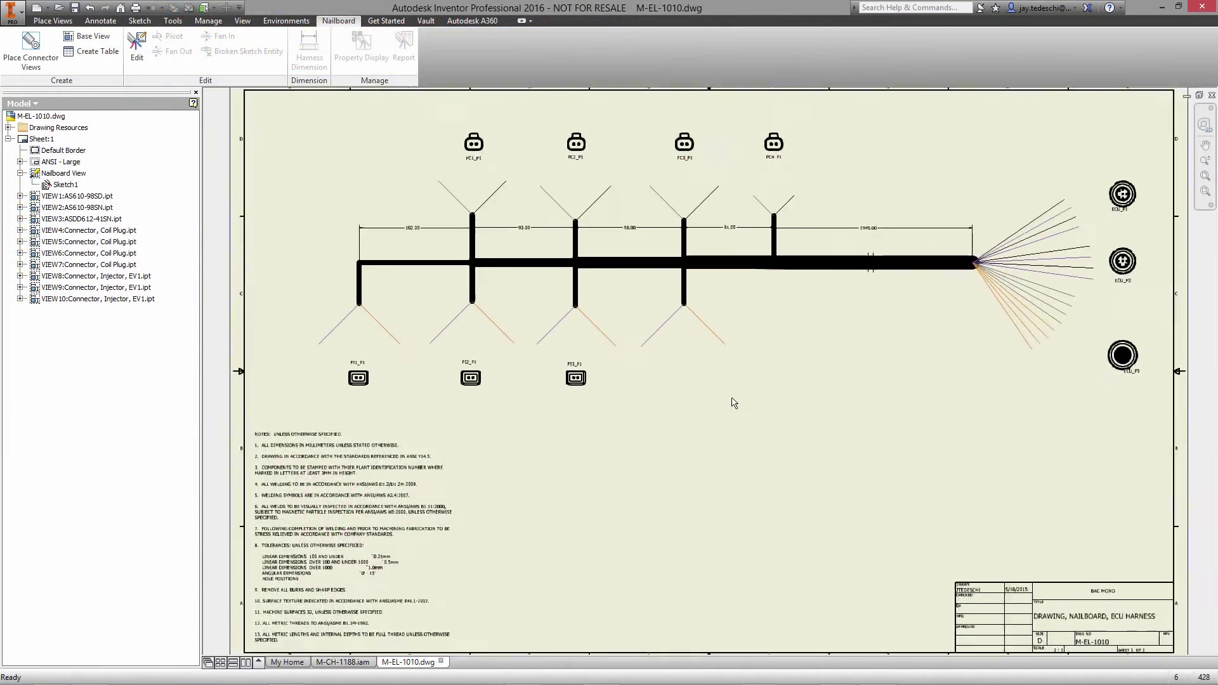
{"action": "scroll", "coordinate": [732, 403], "scroll_direction": "up", "scroll_amount": 2}
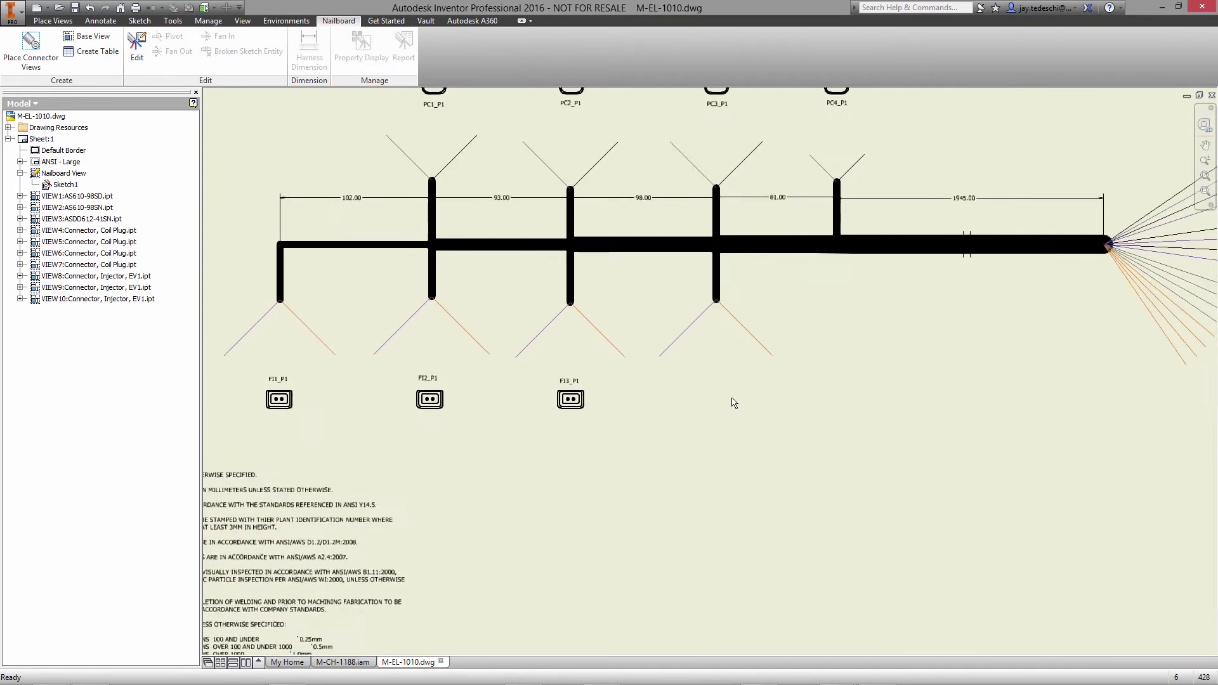
{"action": "scroll", "coordinate": [732, 402], "scroll_direction": "up", "scroll_amount": 1}
{"action": "scroll", "coordinate": [731, 402], "scroll_direction": "up", "scroll_amount": 1}
{"action": "scroll", "coordinate": [732, 402], "scroll_direction": "up", "scroll_amount": 1}
{"action": "scroll", "coordinate": [732, 402], "scroll_direction": "up", "scroll_amount": 1}
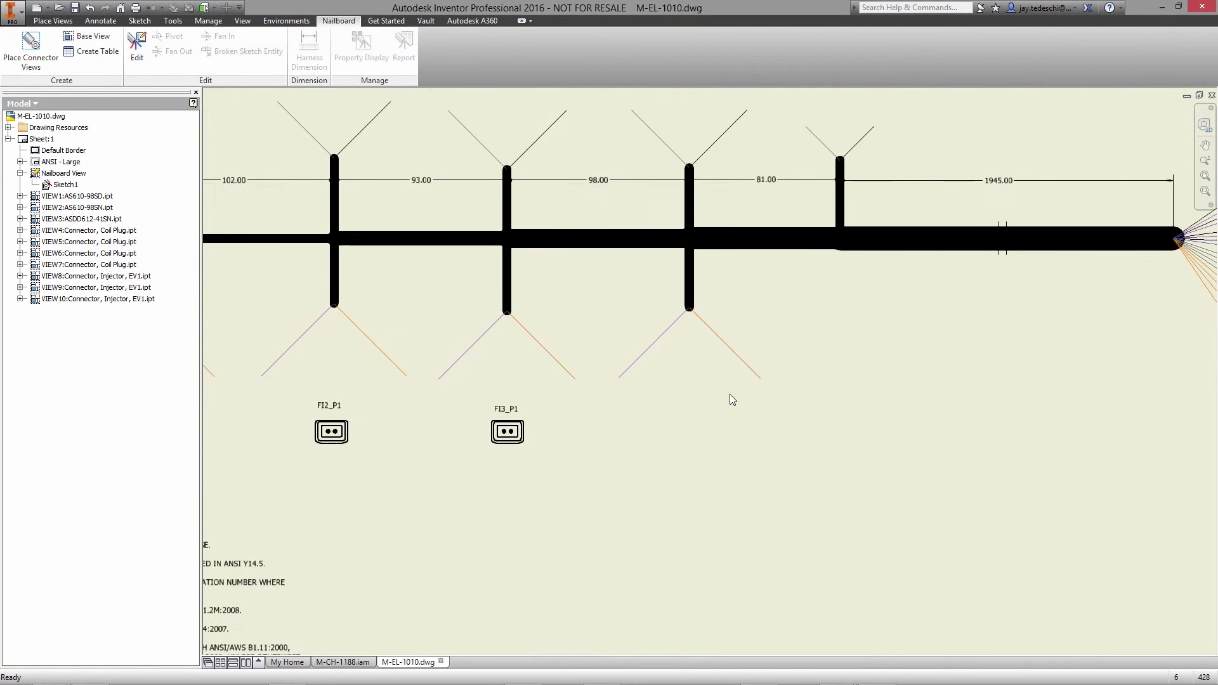
Place a connector view for FI4_P1 on the M-EL-1010 nailboard drawing.
{"action": "left_click", "coordinate": [38, 52]}
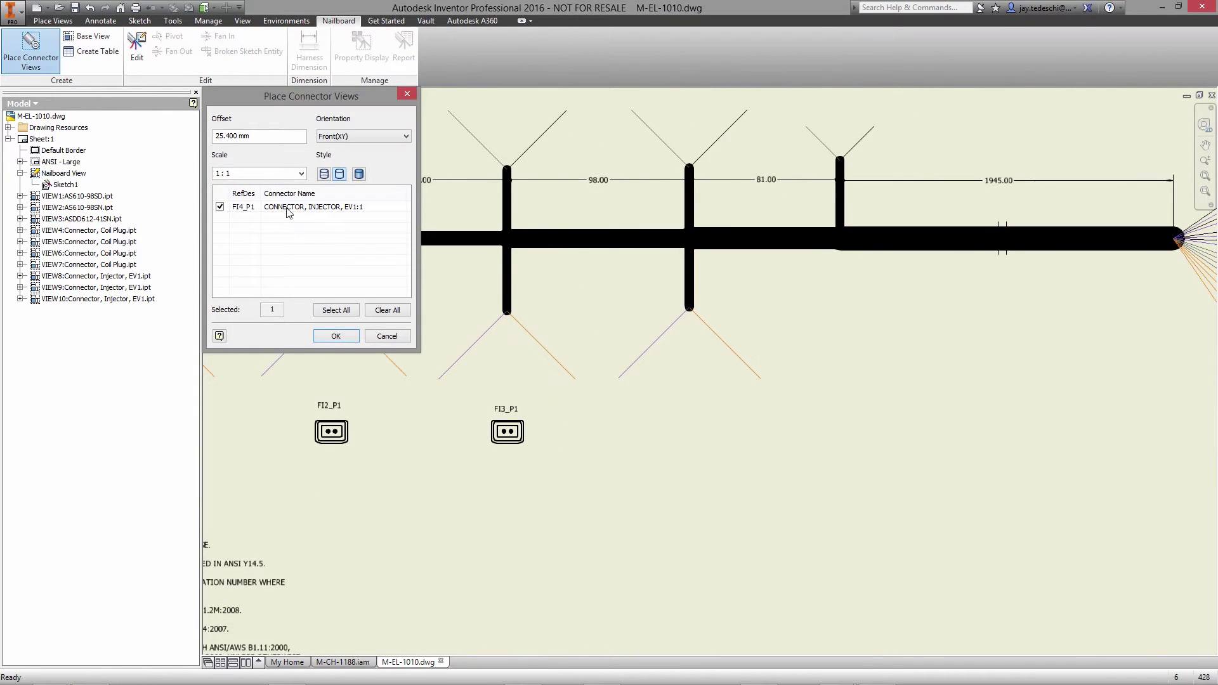
{"action": "left_click", "coordinate": [336, 336]}
{"action": "left_click", "coordinate": [354, 307]}
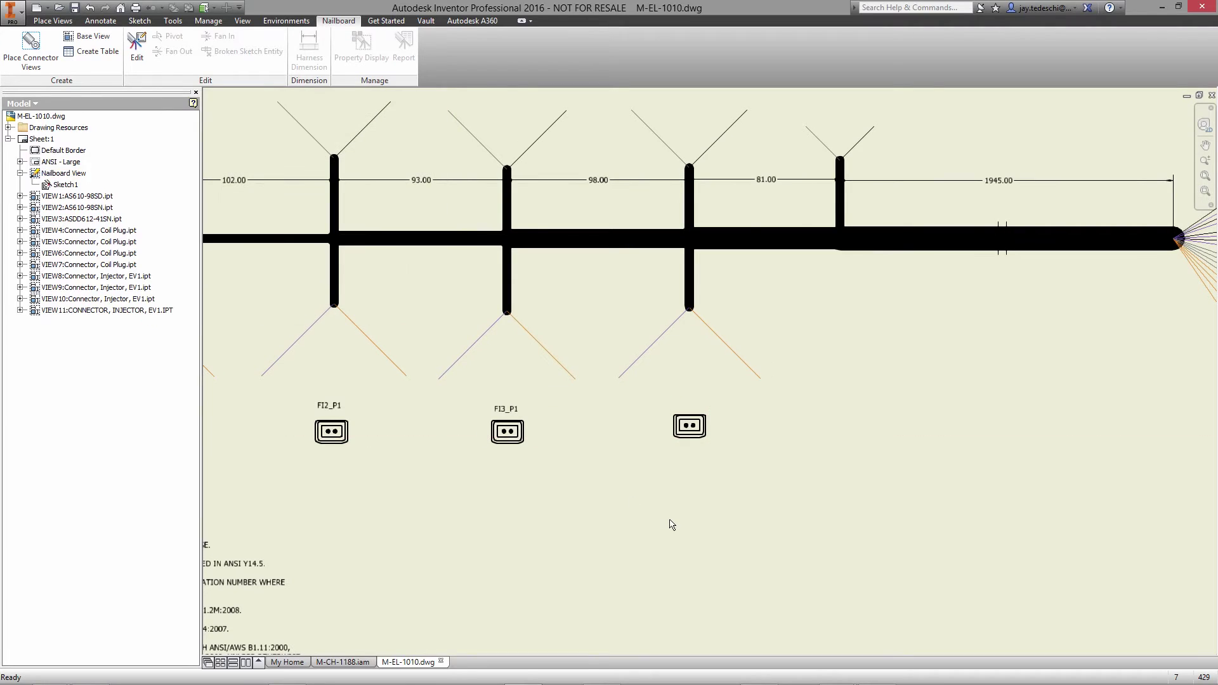
In the nailboard sketch, display RefDes for all parts and place the FI4_P1 label above its view.
{"action": "right_click", "coordinate": [863, 239]}
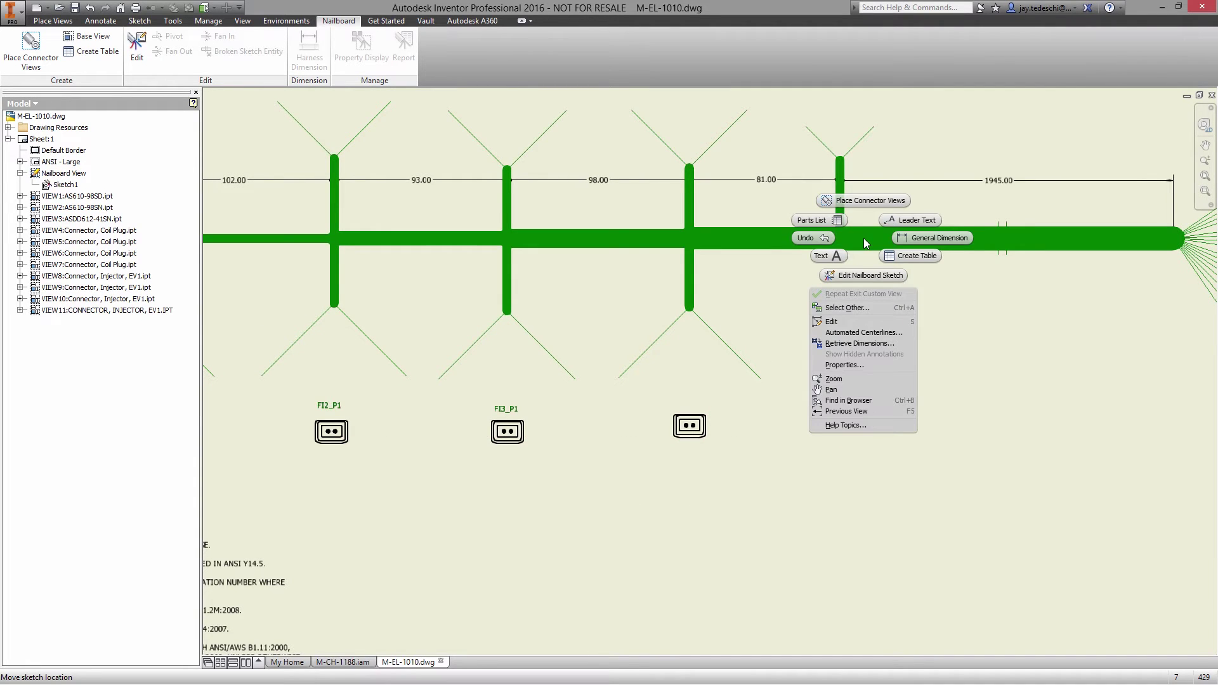
{"action": "left_click", "coordinate": [866, 275]}
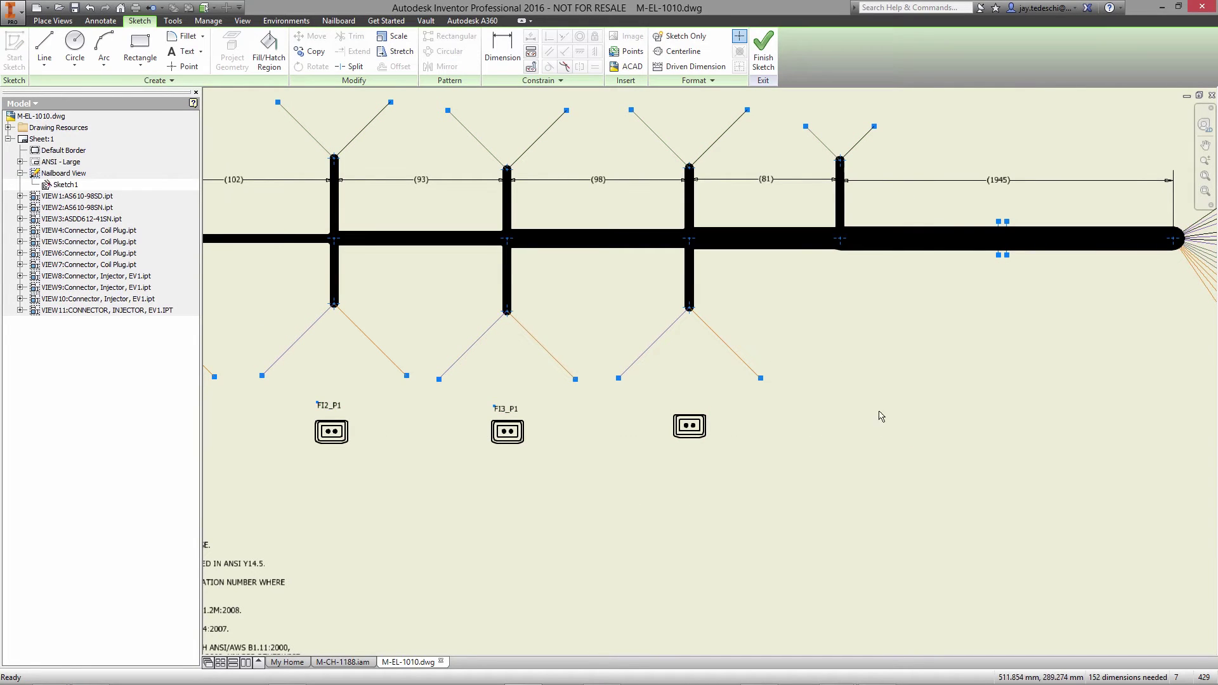
{"action": "right_click", "coordinate": [714, 415]}
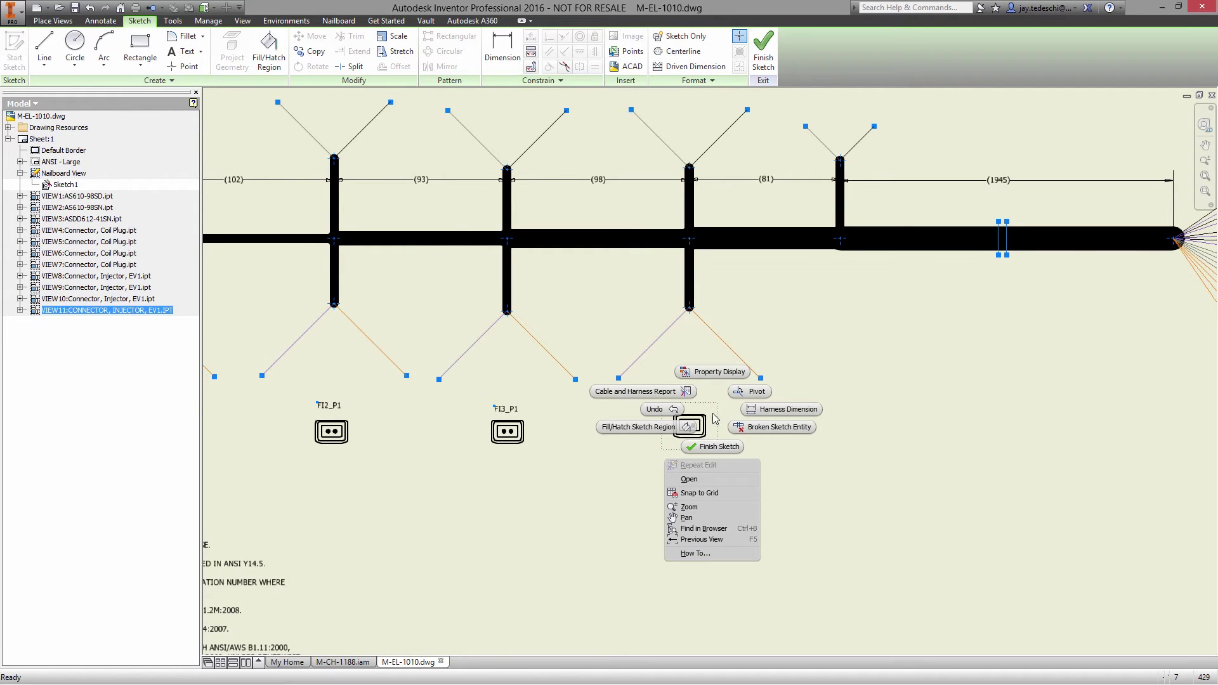
{"action": "left_click", "coordinate": [715, 383]}
{"action": "left_click", "coordinate": [246, 219]}
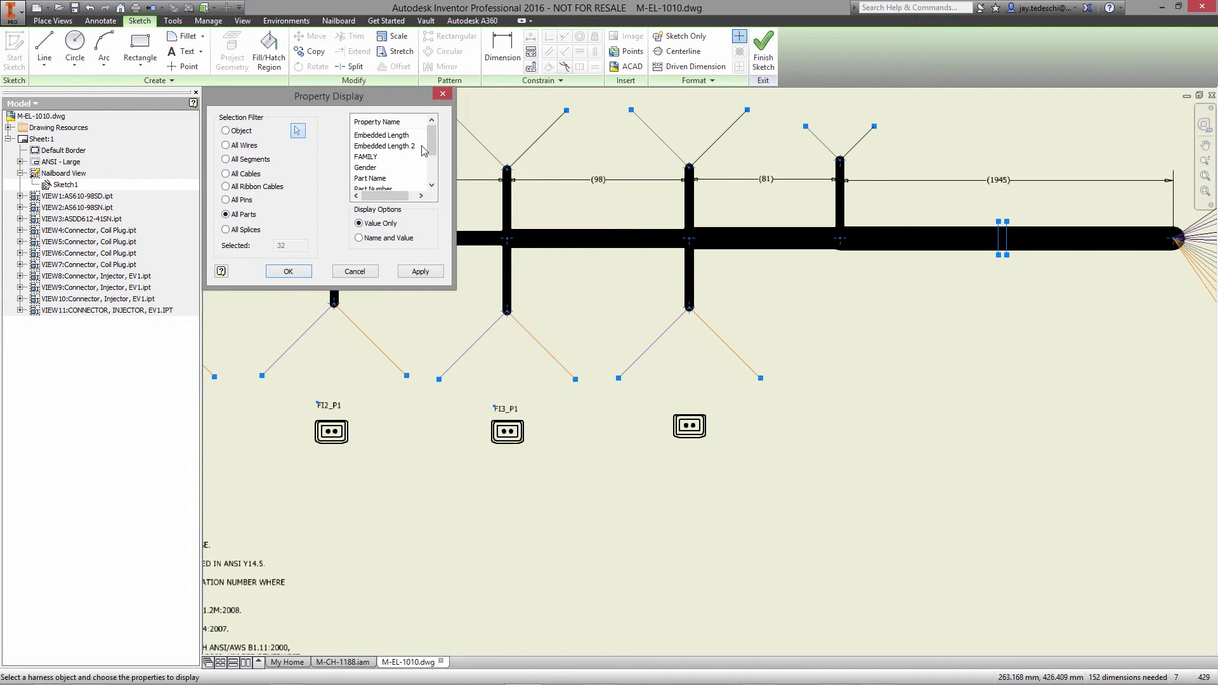
{"action": "scroll", "coordinate": [381, 158], "scroll_direction": "down", "scroll_amount": 3}
{"action": "left_click", "coordinate": [367, 157]}
{"action": "left_click", "coordinate": [288, 272]}
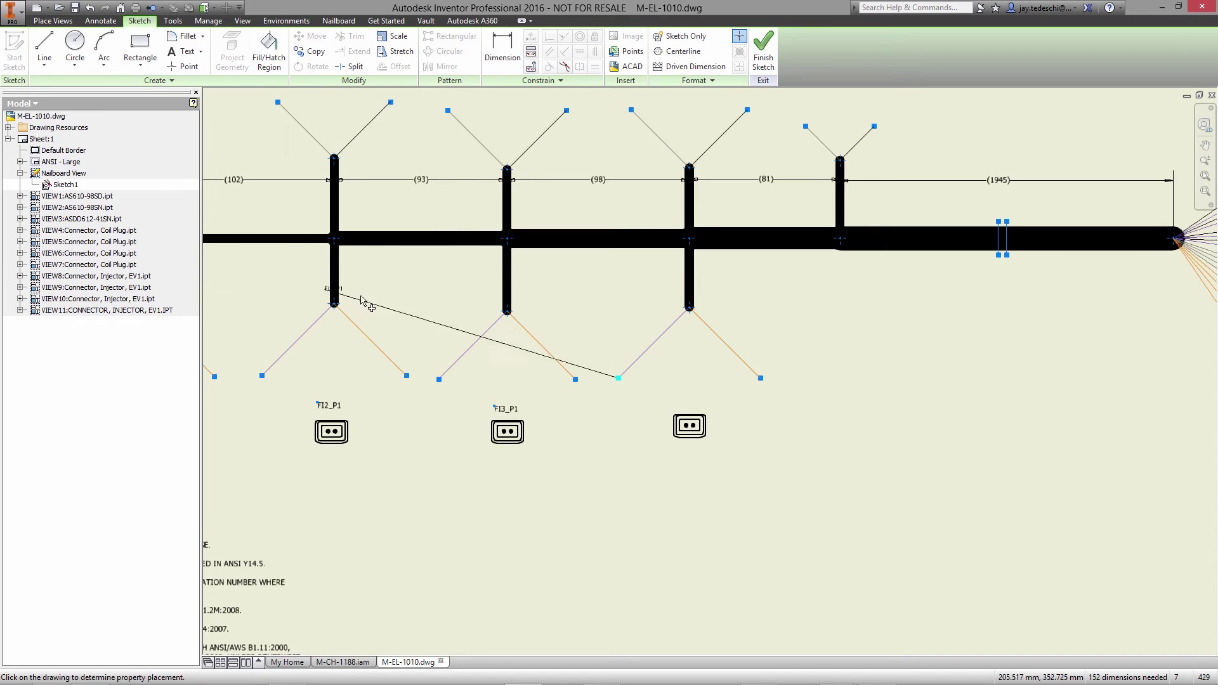
{"action": "left_click", "coordinate": [681, 406]}
{"action": "key", "text": "F5"}
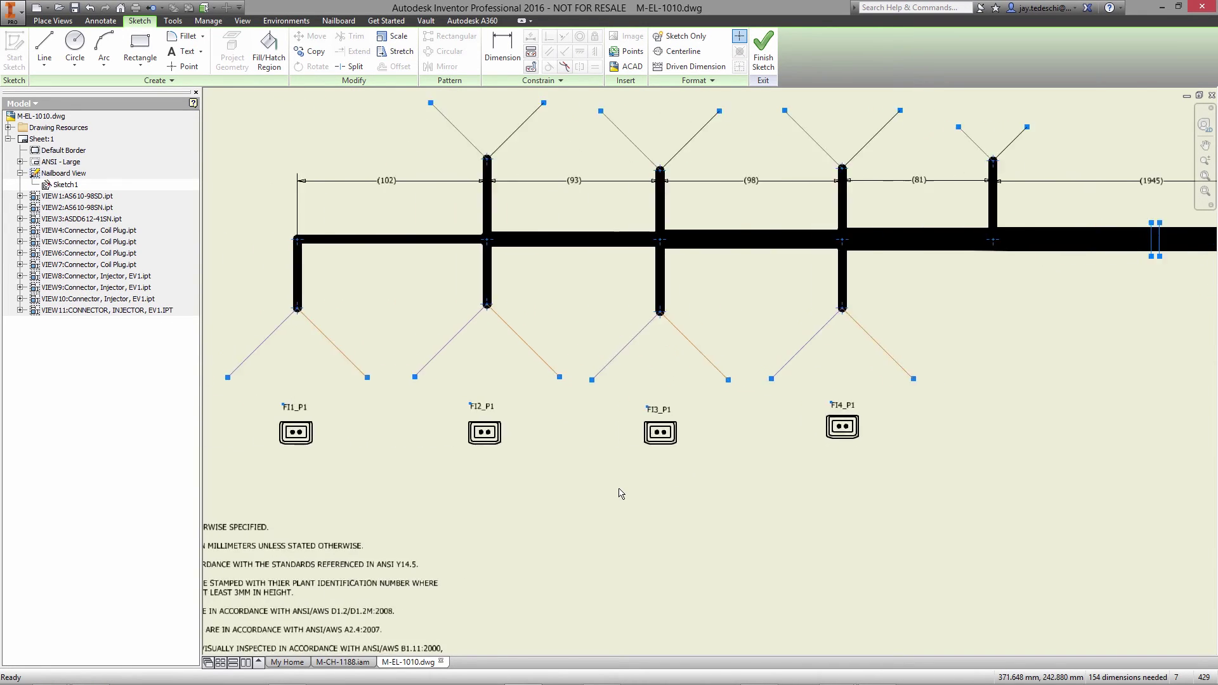